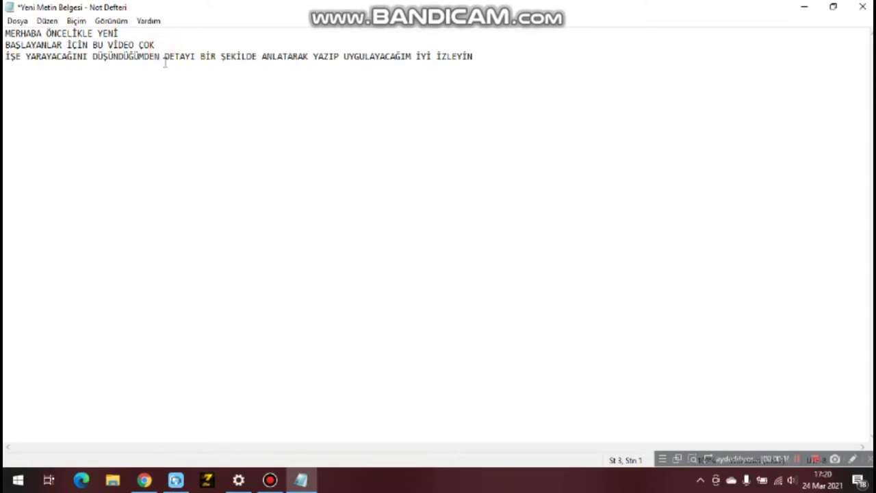
# Step: Break the third line before "DETAYI" and add "MOVAVİ Yİ AÇIYORUZ VE VİDEOMUZU ÖNCE YÜKLÜYORUZ" below the text after a blank line
pyautogui.press('Return')
pyautogui.click(352, 70)
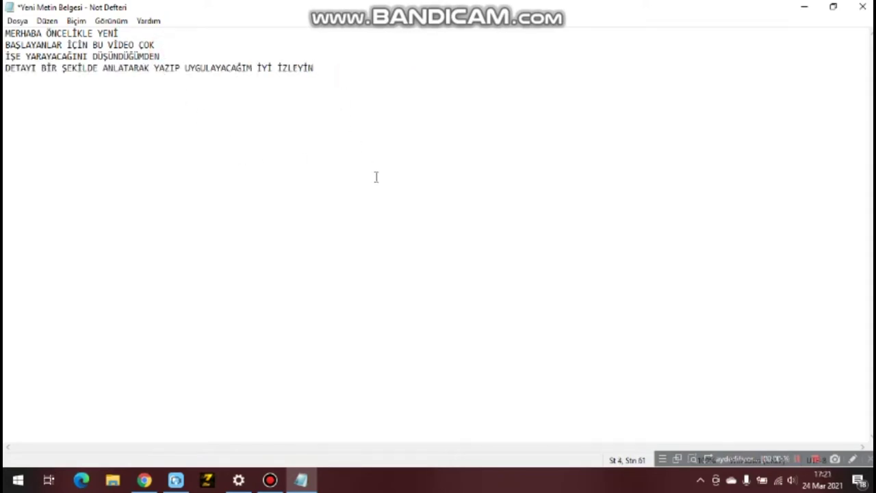
pyautogui.press('Return')
pyautogui.press('Return')
pyautogui.write('MOVAVİ Yİ AÇIYORUZ ')
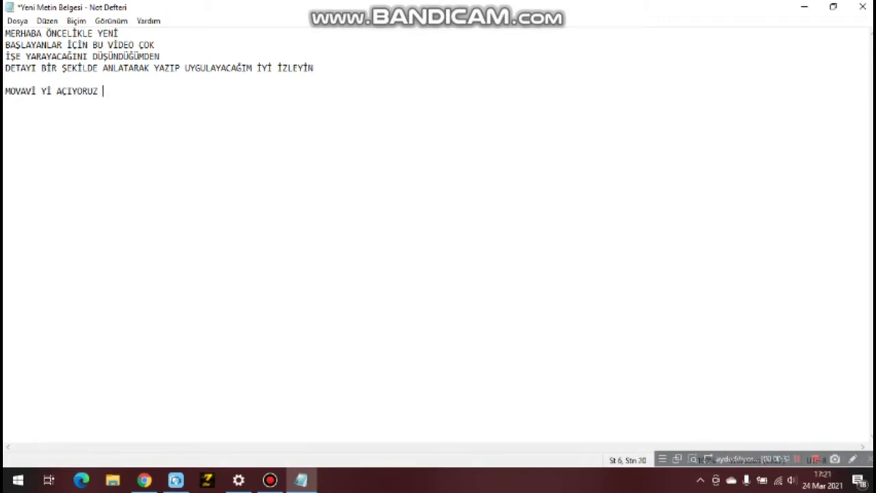
pyautogui.write('VE DO')
pyautogui.press('BackSpace')
pyautogui.press('BackSpace')
pyautogui.press('BackSpace')
pyautogui.press('BackSpace')
pyautogui.press('BackSpace')
pyautogui.write('İDEOMUZU ÖNCE YÜK')
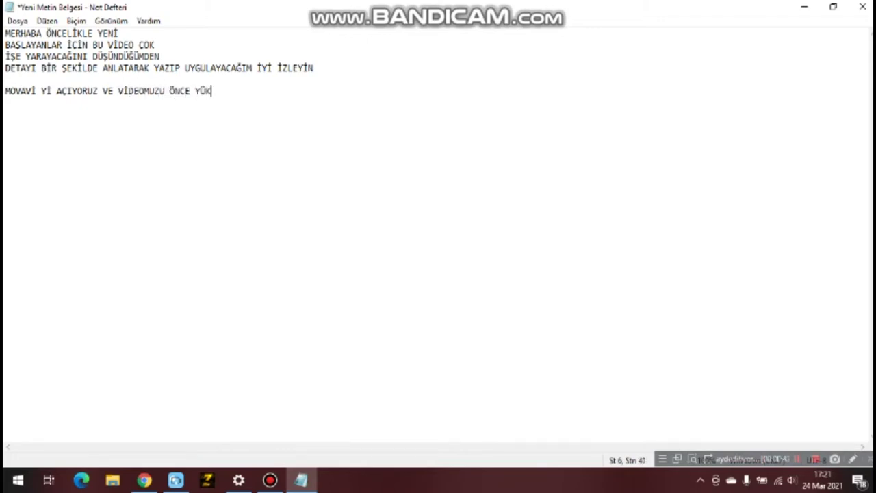
pyautogui.write('LÜYORUZ')
# Step: Import the downloaded Sahara Desert video from its folder into Movavi Video Editor Plus and place it at the start of the video track
pyautogui.click(176, 480)
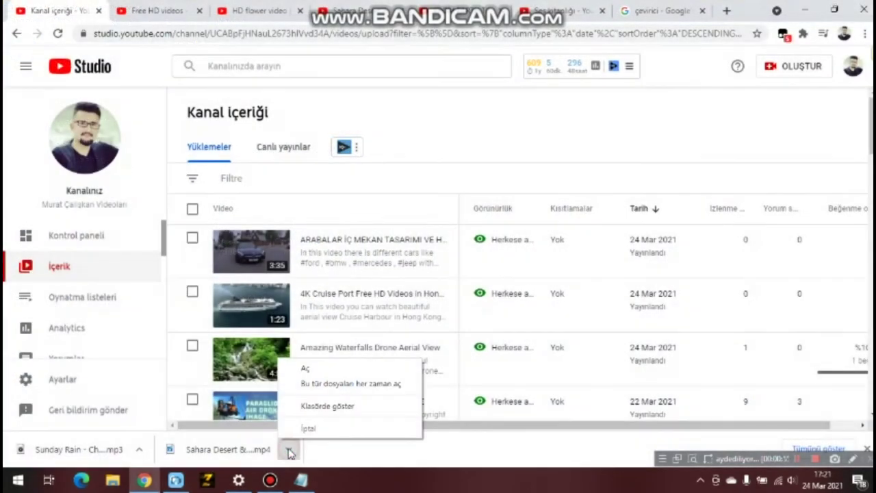
pyautogui.click(289, 450)
pyautogui.click(289, 452)
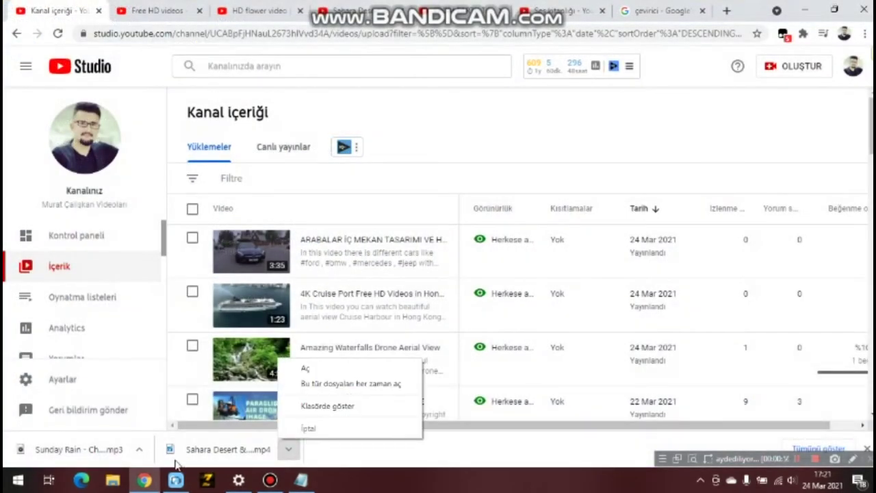
pyautogui.click(296, 408)
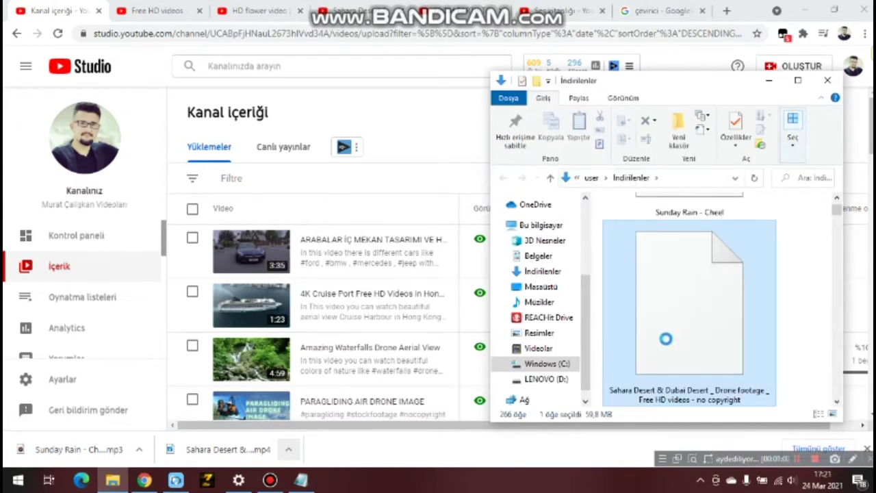
pyautogui.moveTo(666, 336); pyautogui.dragTo(335, 168)
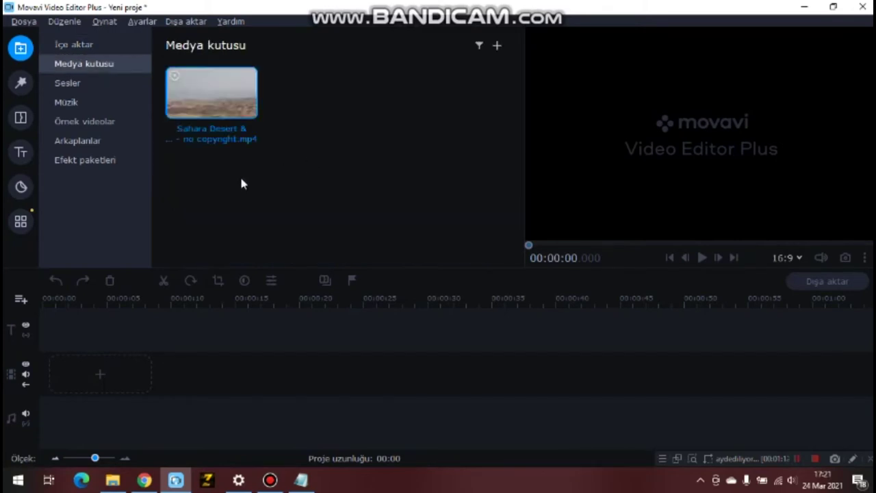
pyautogui.click(236, 154)
pyautogui.moveTo(206, 107); pyautogui.dragTo(86, 377)
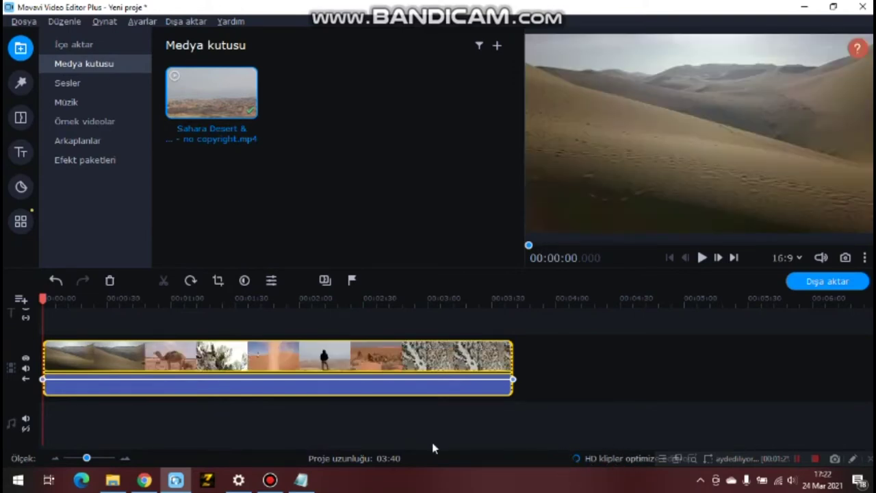
# Step: Switch to Notepad and add the line "VE VİDEOMUZUN YUKLENMESINI BEKLIYORUZ" after a blank line, and return to Movavi
pyautogui.click(302, 480)
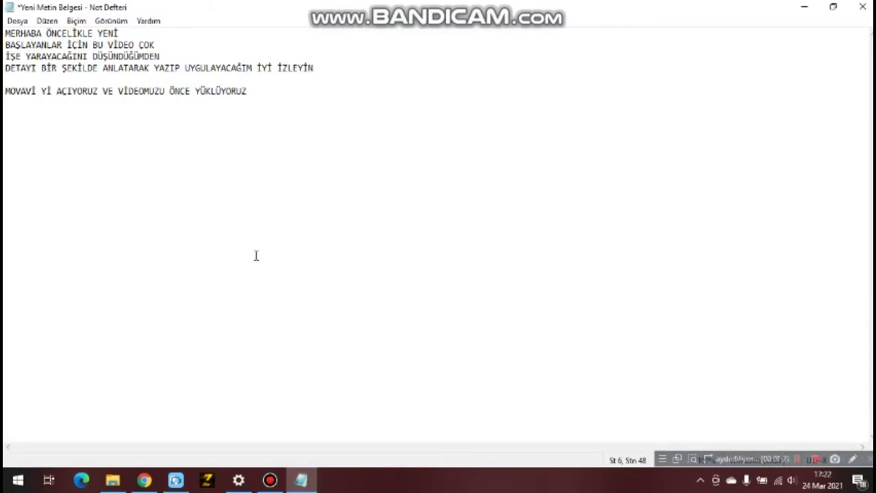
pyautogui.press('Return')
pyautogui.press('Return')
pyautogui.write('VE VİDEOMUZUN')
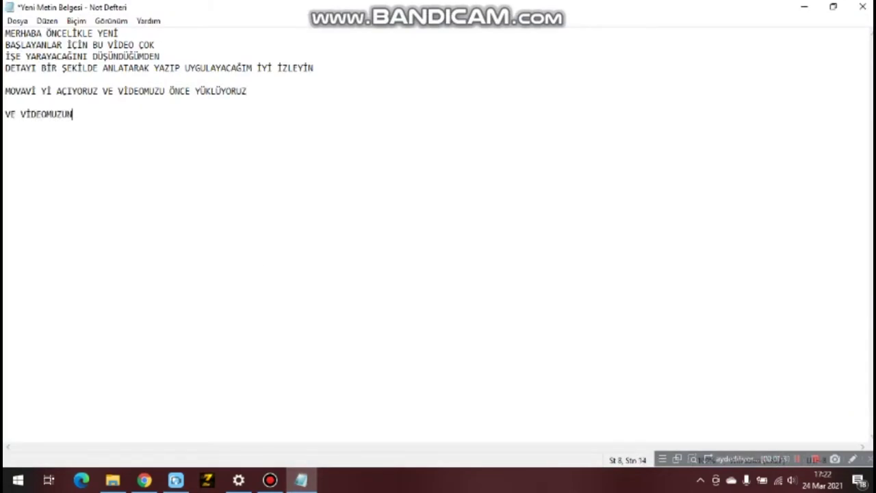
pyautogui.write(' YUKLENMESINI ')
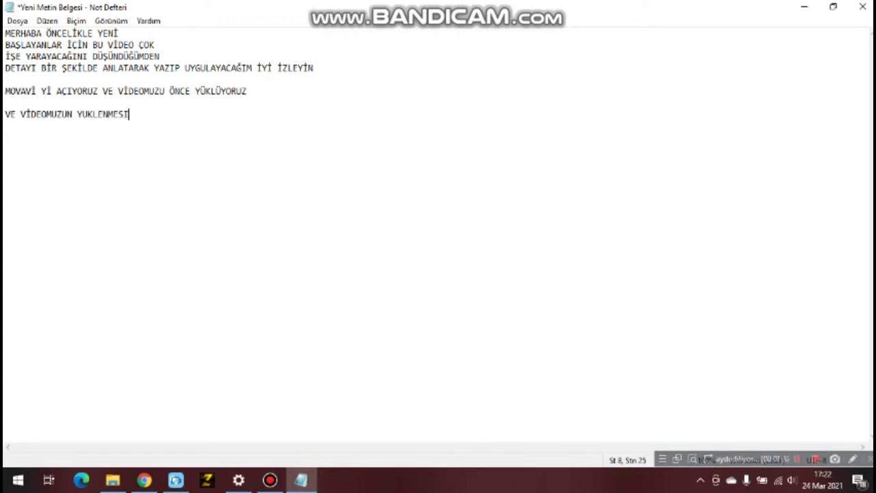
pyautogui.write('BEKLIYORUZ')
pyautogui.click(291, 484)
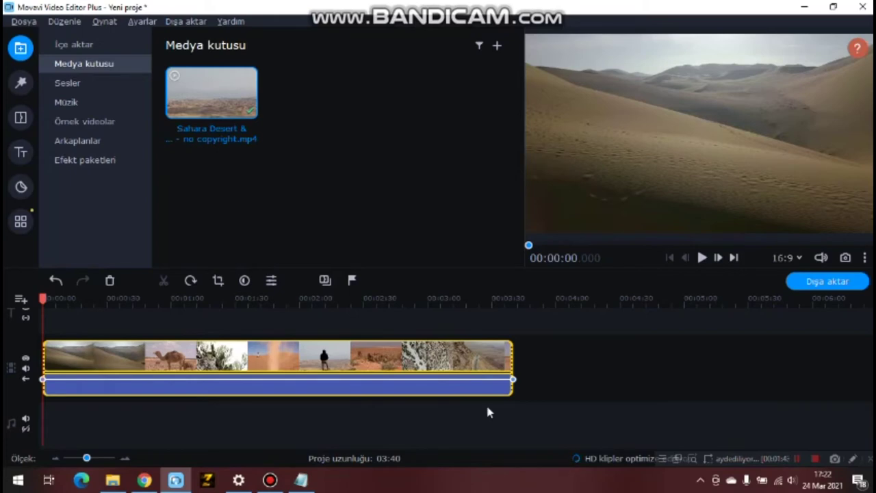
# Step: In Notepad, add the lines "O ARADA MÜZİĞİMİZİ SEÇELİM" and "MÜZİK SEÇİMİNİ YOUTUBEDEN ÜCRETSİZ MÜZİKLEREDN SEÇİYORUM" after a blank line
pyautogui.click(302, 480)
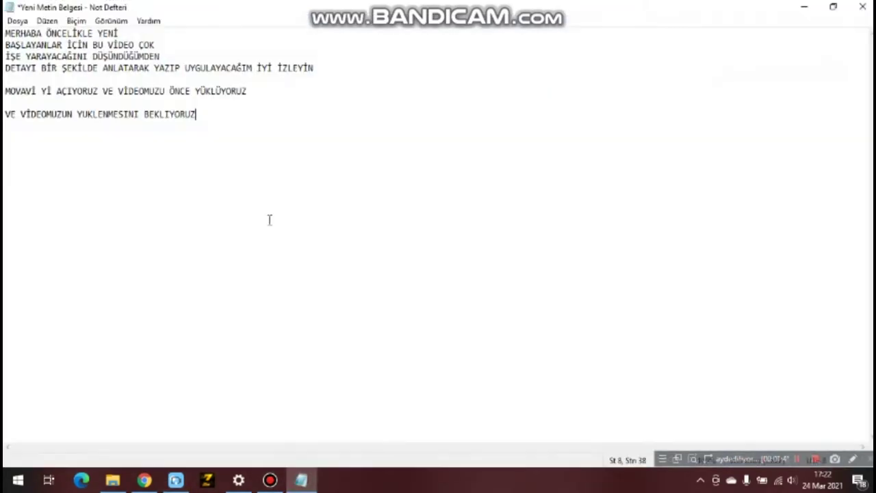
pyautogui.press('Return')
pyautogui.press('Return')
pyautogui.write('O ARADA MÜZ')
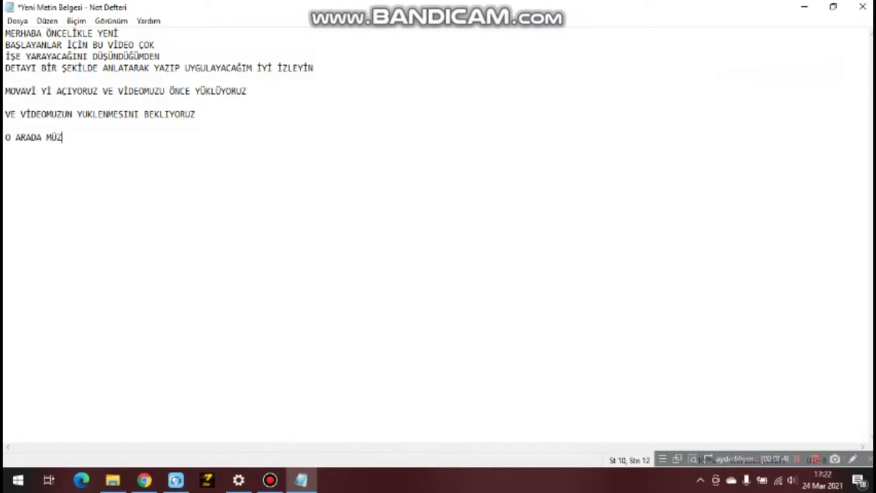
pyautogui.write('İĞİMİZİ SE')
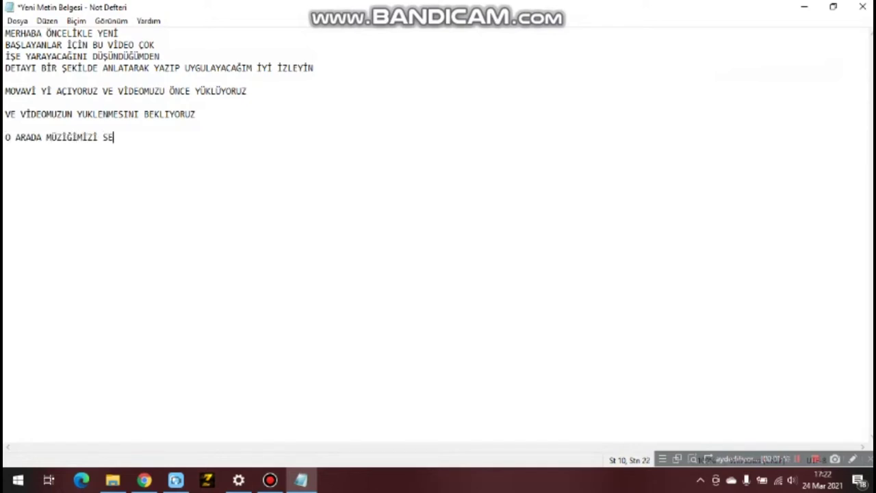
pyautogui.write('ÇELİM')
pyautogui.press('Return')
pyautogui.write('MÜZİK SEÇİMİNİ YO')
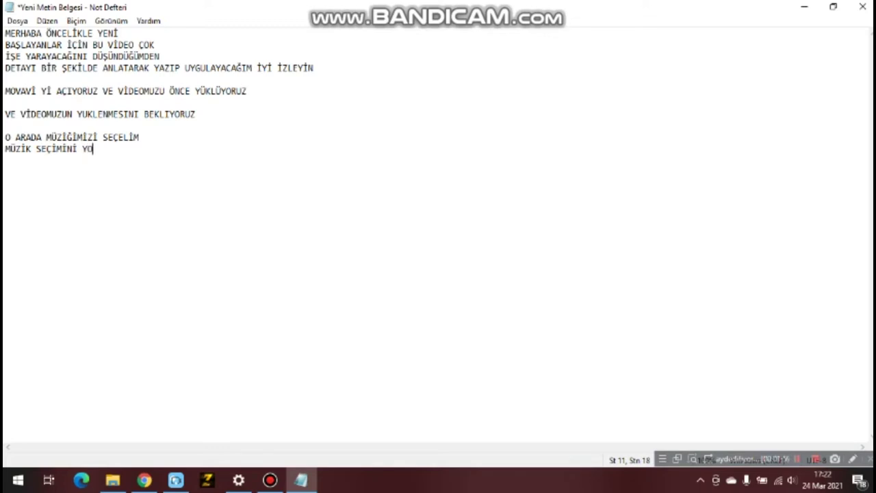
pyautogui.write('UTUBEDEN ÜCRETSİZ MÜZİKLERED')
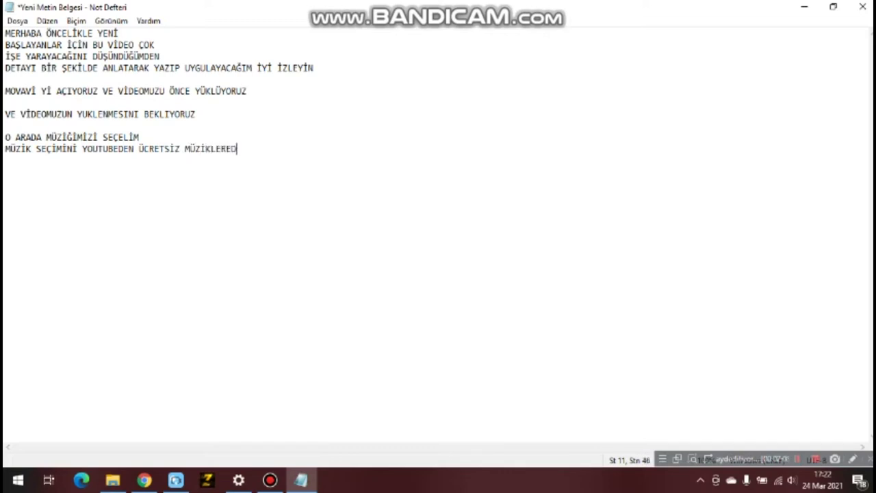
pyautogui.write('N SEÇİYORUM')
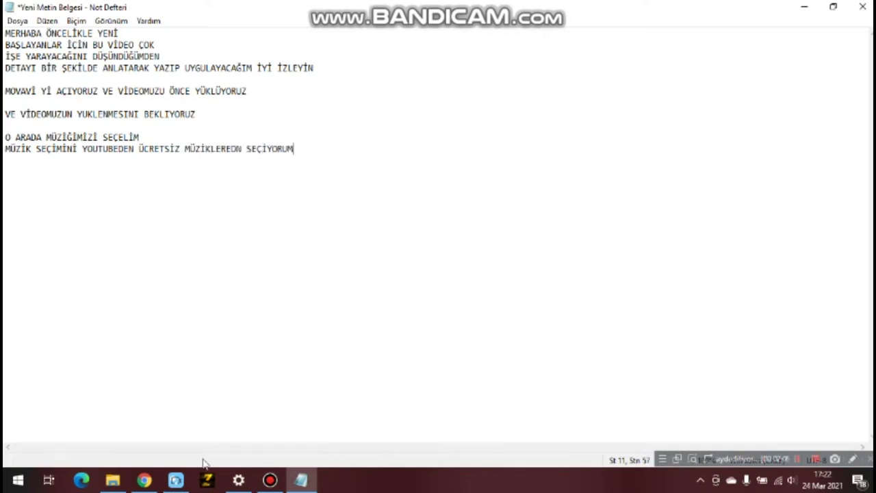
# Step: Switch to Chrome and look through the Hip-Hop ve Rap tracks in the YouTube Studio audio library
pyautogui.click(144, 479)
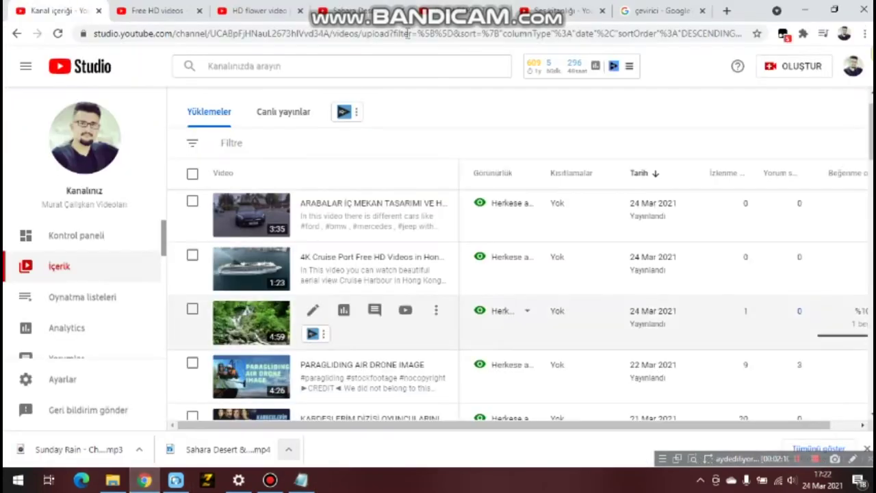
pyautogui.click(565, 11)
pyautogui.scroll(-5, 870, 217)
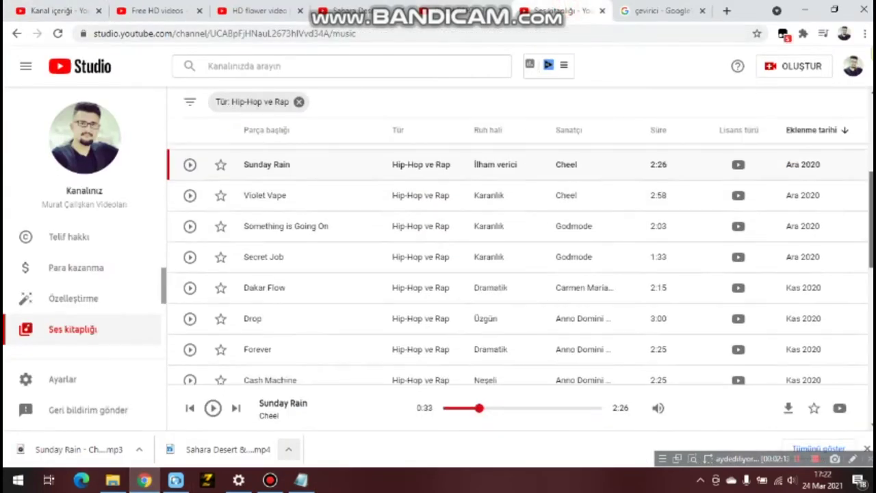
pyautogui.scroll(5, 870, 216)
pyautogui.scroll(-5, 869, 216)
pyautogui.scroll(5, 870, 216)
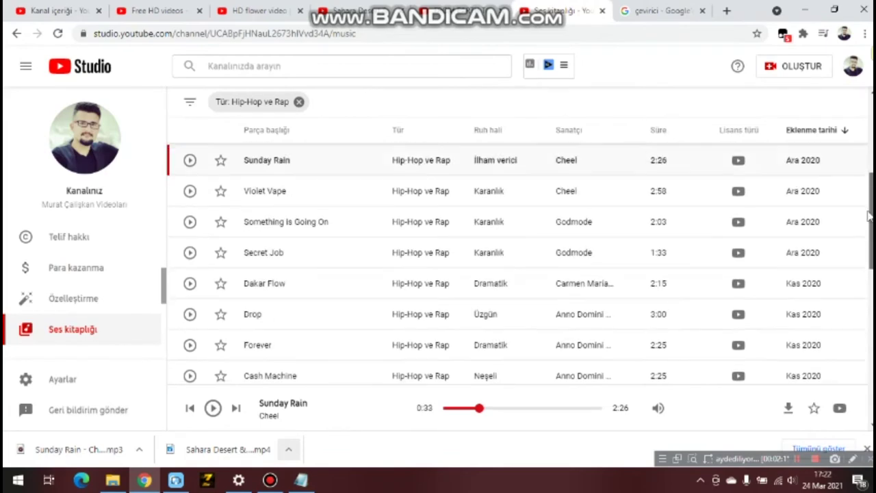
pyautogui.scroll(1, 868, 216)
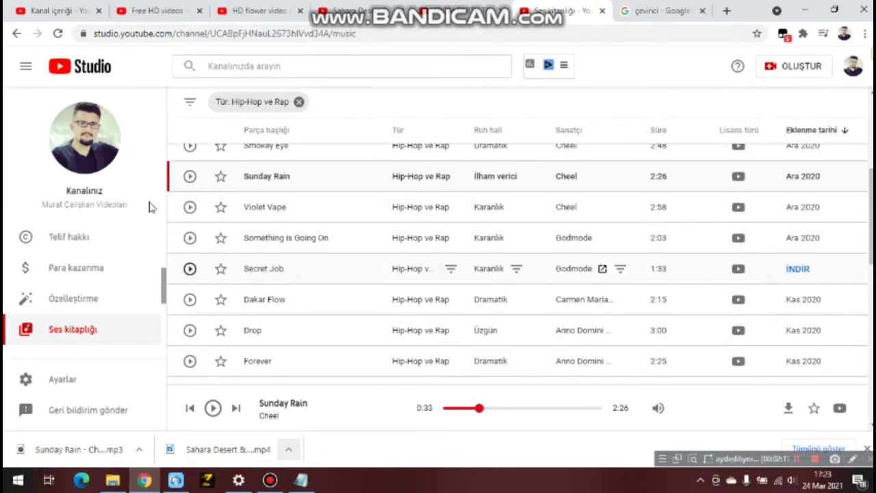
# Step: Bring the downloaded "Sunday Rain - Cheel.mp3" from its folder into Movavi at the start of the audio track
pyautogui.click(139, 449)
pyautogui.click(171, 409)
pyautogui.moveTo(708, 335); pyautogui.dragTo(77, 348)
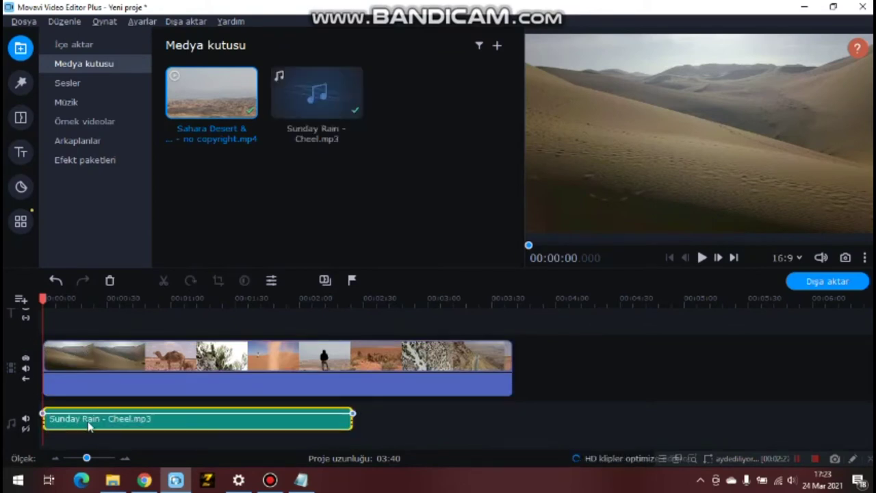
# Step: In Notepad, add "YUKLEDIGIM MUZIGI SURUKLEYIP MOVAVININ ICINE DIREK ATIYORUM ARDINDAN UFAK AYARLAMALARLA MUZIGI VIDEOYA UYARLIYORUM" after a blank line
pyautogui.click(301, 481)
pyautogui.press('Return')
pyautogui.press('Return')
pyautogui.write('YUKLEDIGIM ')
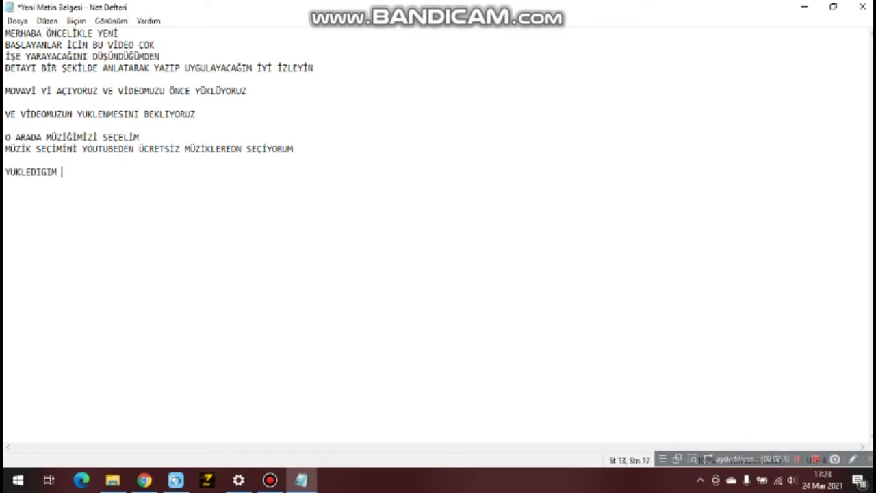
pyautogui.write('MUZIGI SURE')
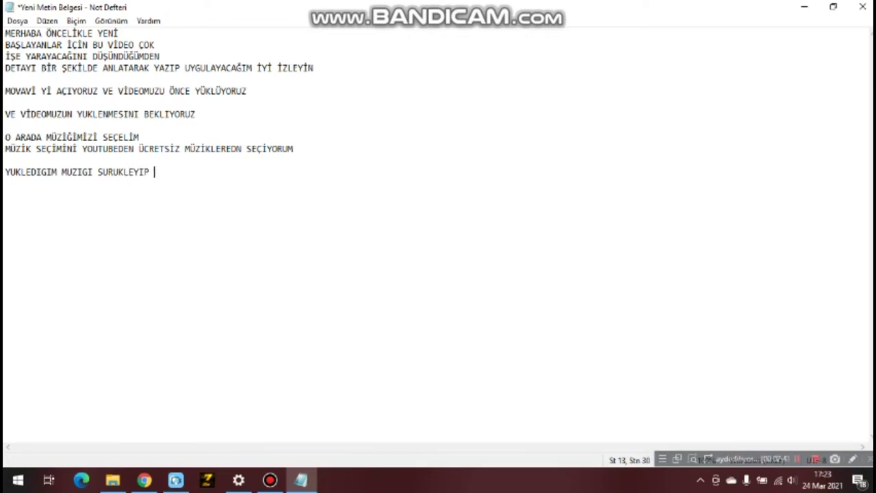
pyautogui.write('KLEYIP MOVAVININ ICINE DIREK ATIYORUM ARDINDAN UFAK AYARLAMALARLA MUZI')
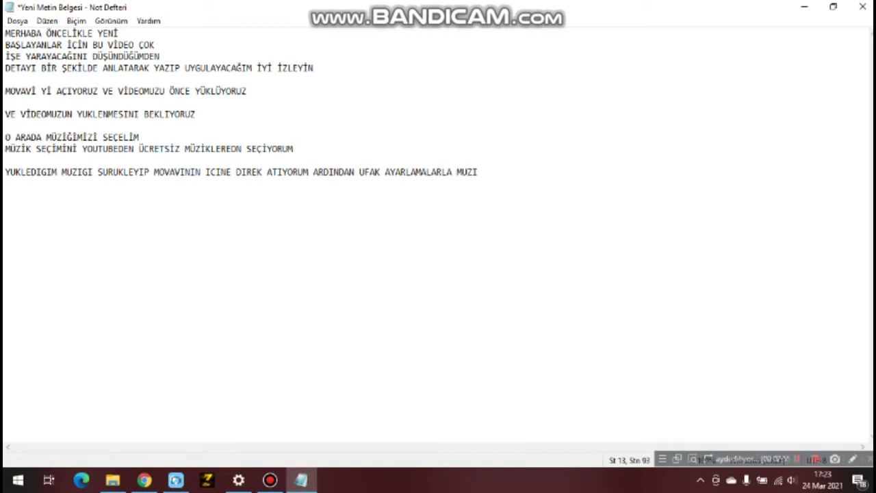
pyautogui.write('GI VIDEOYA UYARLIYORUM')
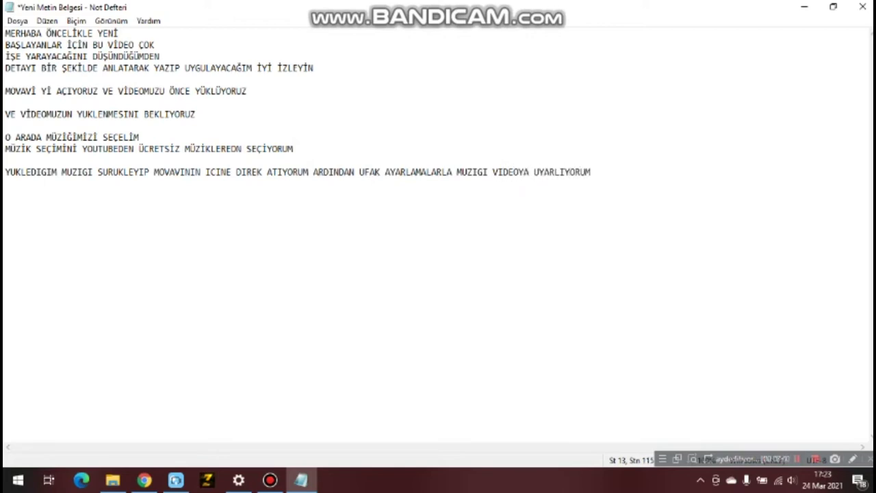
# Step: Back in Movavi, set the Sunday Rain music clip's fade-in to 3,00 seconds and its fade-out to 2,50 seconds
pyautogui.click(176, 480)
pyautogui.doubleClick(152, 419)
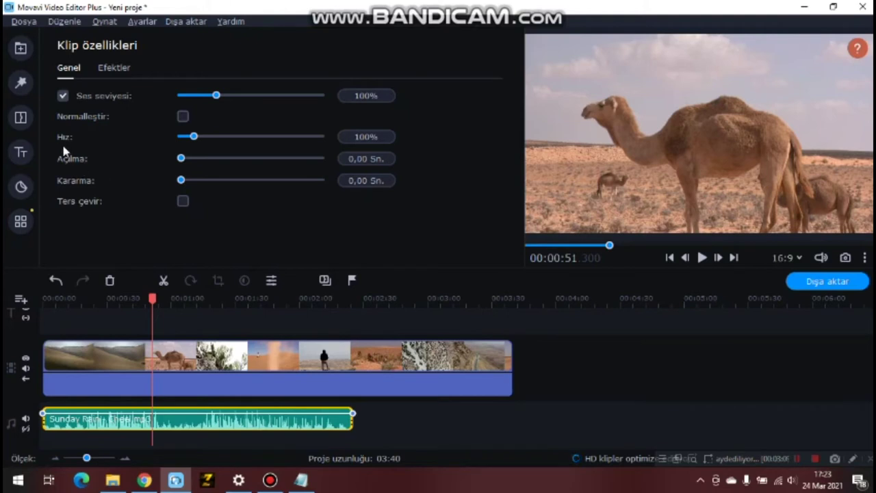
pyautogui.moveTo(181, 158); pyautogui.dragTo(222, 159)
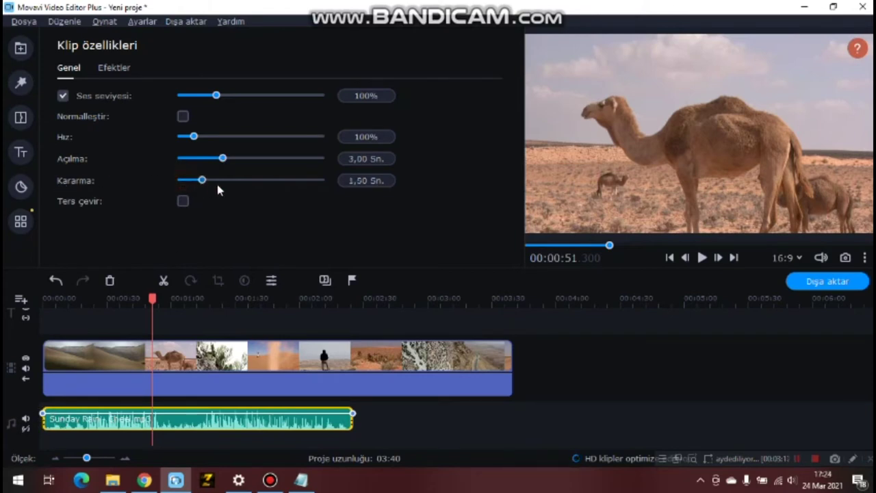
# Step: Copy the Sunday Rain clip and paste it on the audio track so it starts directly at the first clip's end
pyautogui.rightClick(337, 426)
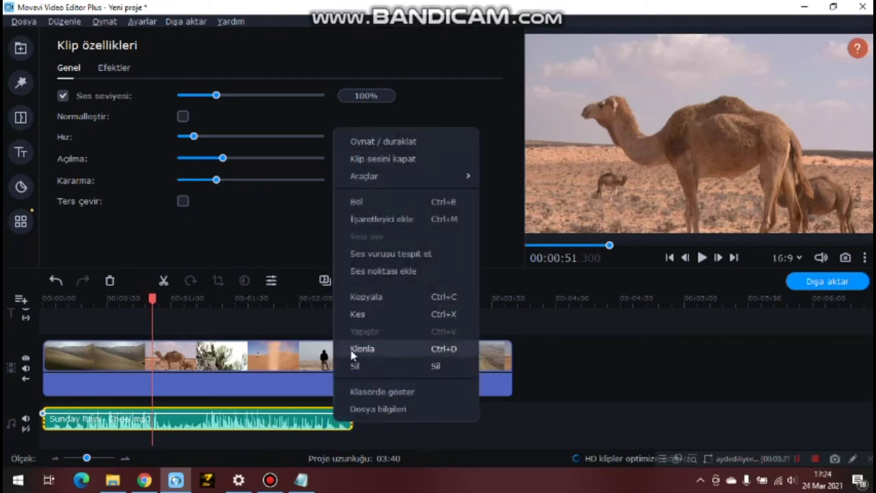
pyautogui.click(353, 298)
pyautogui.click(357, 301)
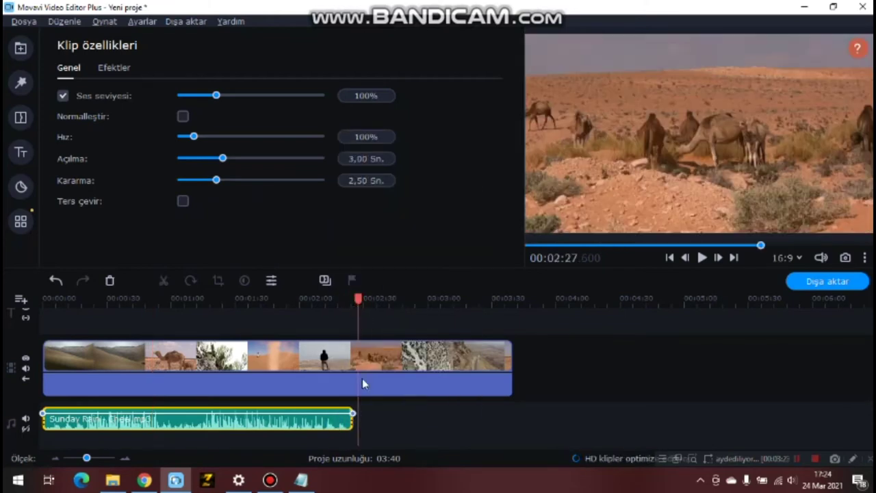
pyautogui.rightClick(368, 417)
pyautogui.click(401, 335)
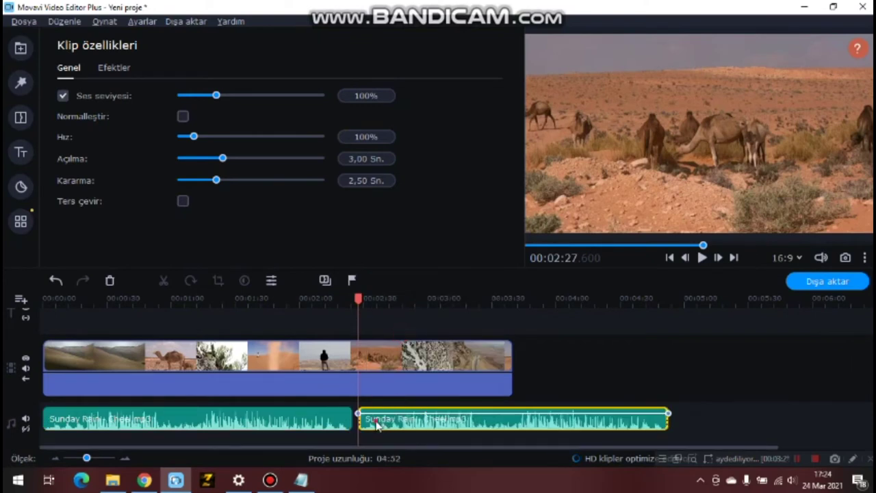
pyautogui.click(363, 422)
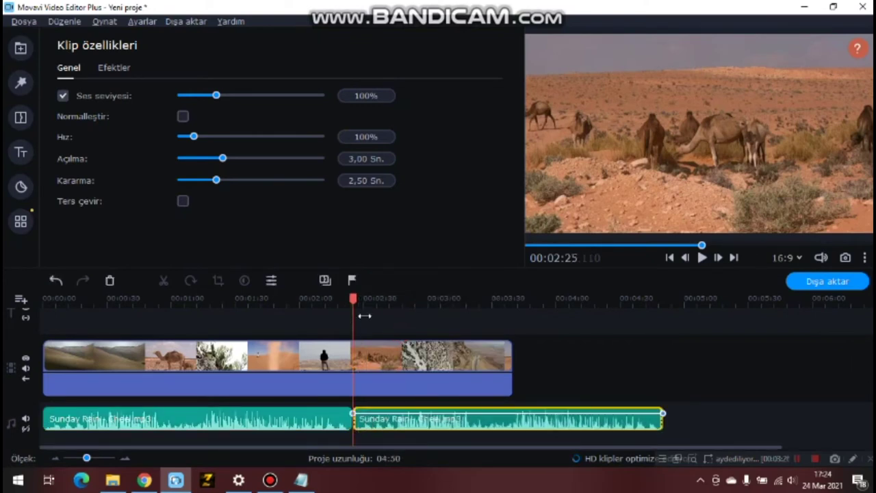
# Step: Shorten the second Sunday Rain clip so that it ends at about 00:03:54, and keep it selected
pyautogui.moveTo(663, 419); pyautogui.dragTo(543, 419)
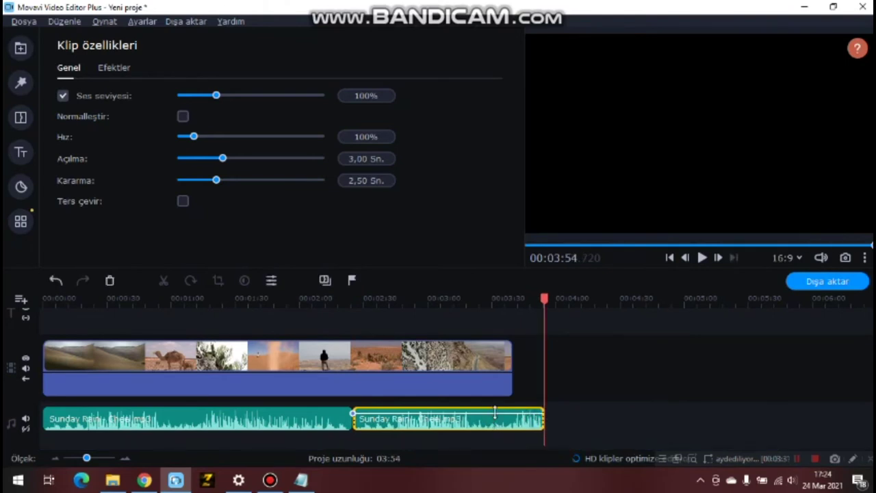
pyautogui.click(489, 414)
pyautogui.click(386, 419)
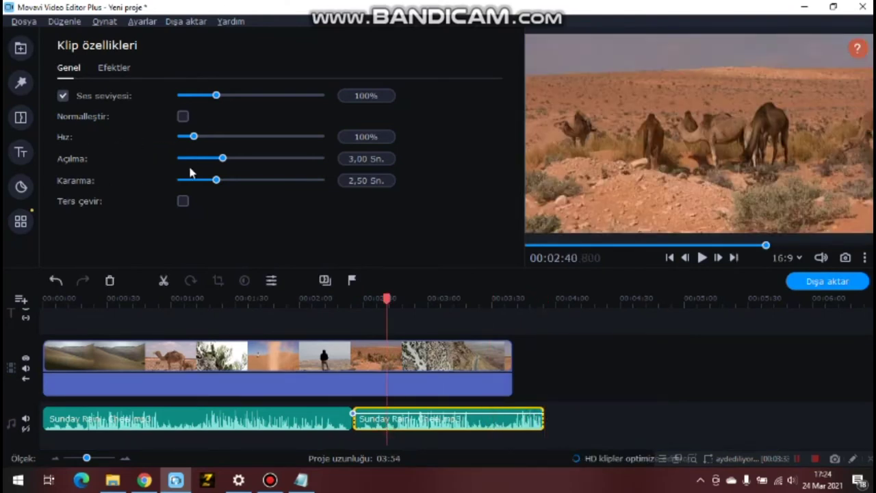
# Step: Set the second Sunday Rain clip's fade-out to 4,50 seconds and check the clip's ending on the timeline
pyautogui.moveTo(216, 181); pyautogui.dragTo(247, 182)
pyautogui.click(529, 419)
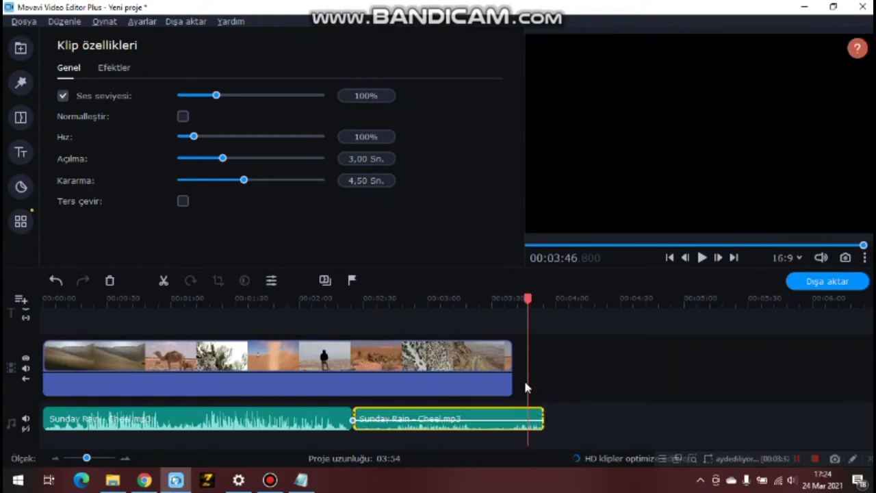
pyautogui.click(475, 418)
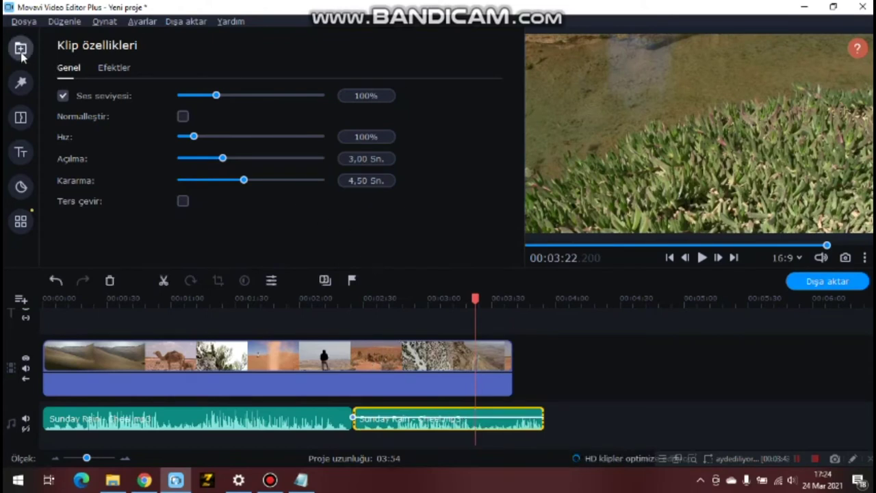
# Step: Select the desert video clip, play it from about 00:00:17 to find the scene change, and split it at 00:00:24
pyautogui.click(95, 349)
pyautogui.click(187, 350)
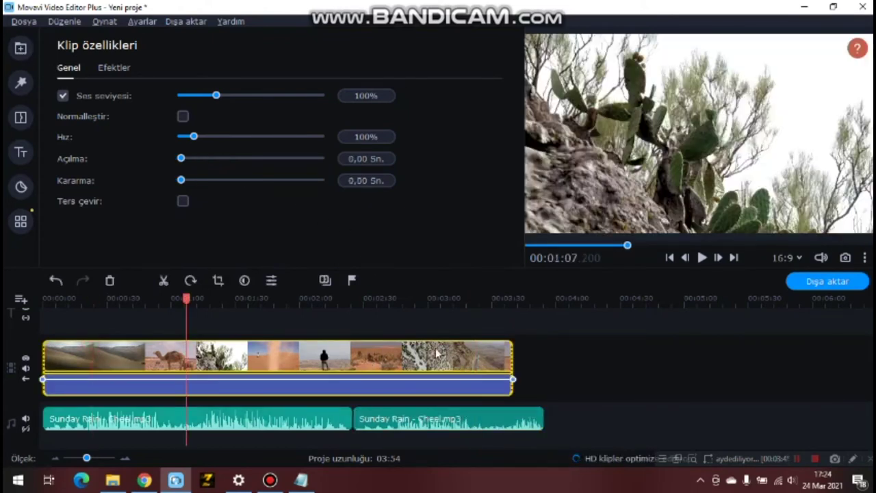
pyautogui.click(417, 353)
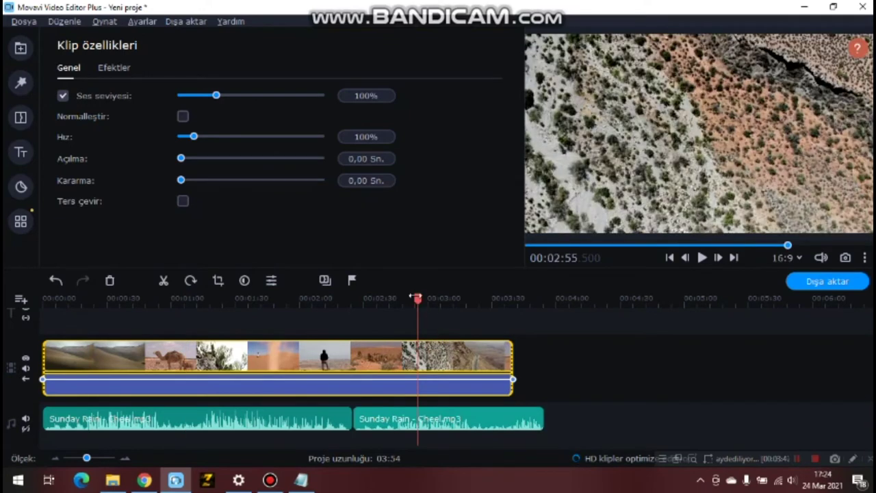
pyautogui.moveTo(97, 298); pyautogui.dragTo(80, 298)
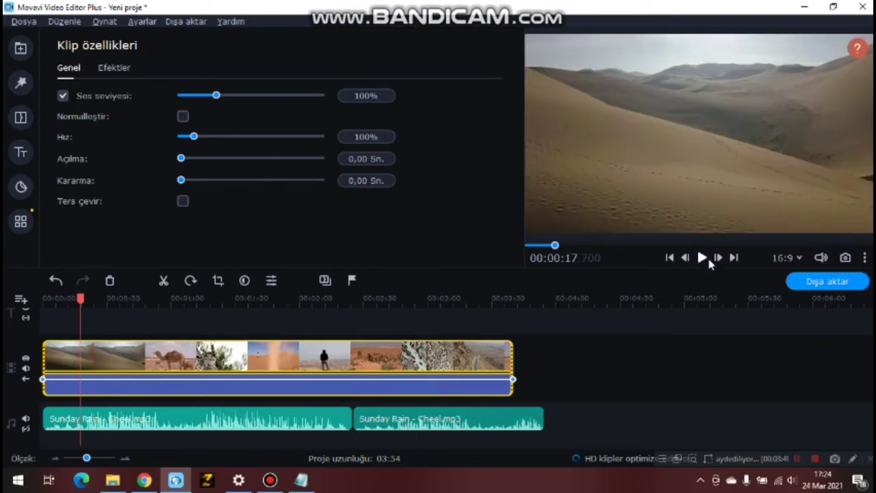
pyautogui.click(702, 258)
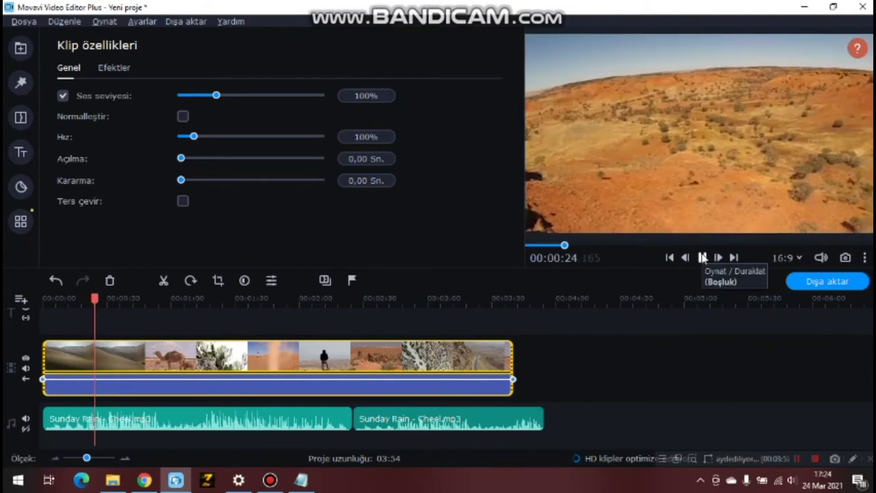
pyautogui.click(702, 258)
pyautogui.moveTo(94, 299); pyautogui.dragTo(94, 299)
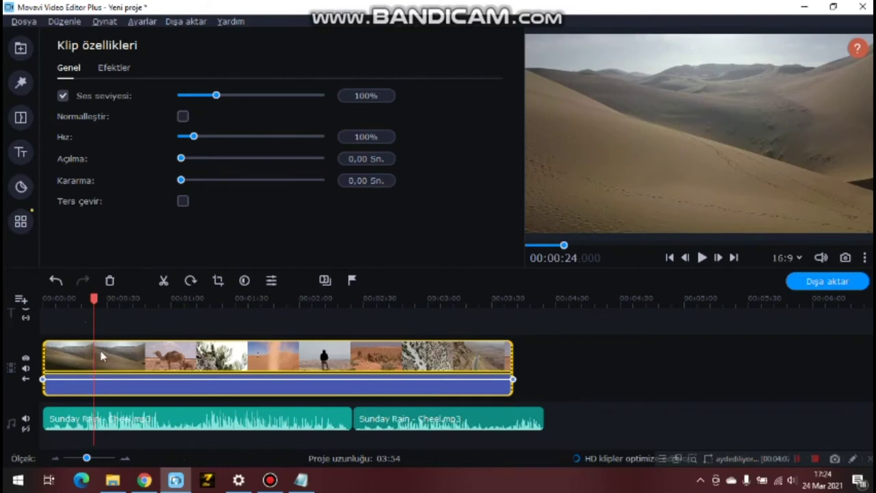
pyautogui.moveTo(94, 299); pyautogui.dragTo(94, 300)
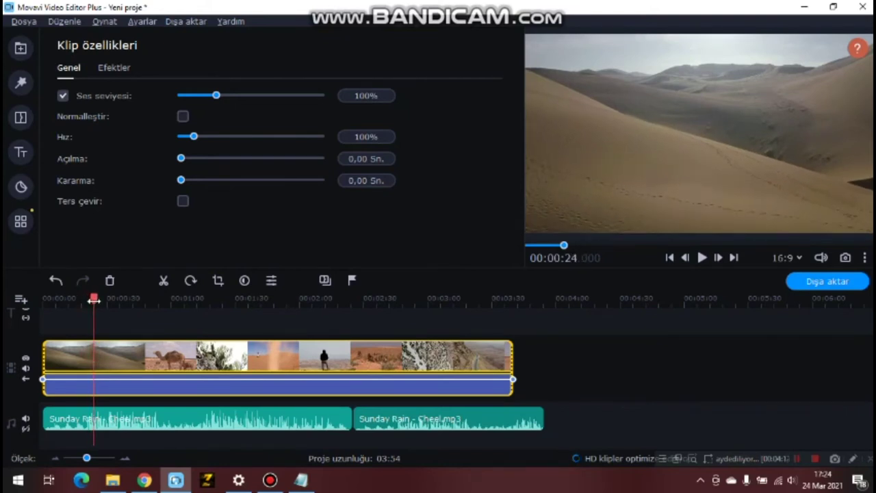
pyautogui.click(162, 284)
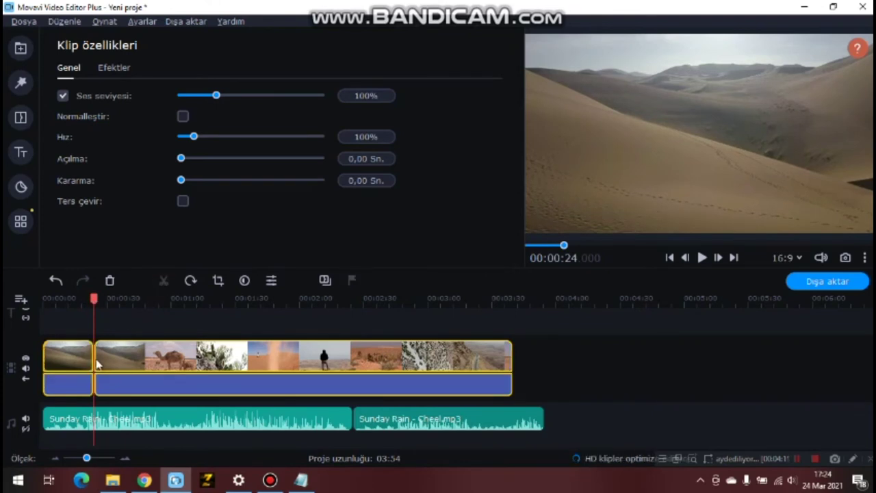
# Step: In Notepad, add "MUZIGI EKLEDIM VE VIDEONUN BIR KISMINI BÖLDÜM DİĞELİMKİ VİDEO AYRI VE EFEKT VERMEK ISTIYORUZ BAKIN SIMDI EFEKT GEÇİŞLERİNE BAKICAZ" after a blank line
pyautogui.click(301, 480)
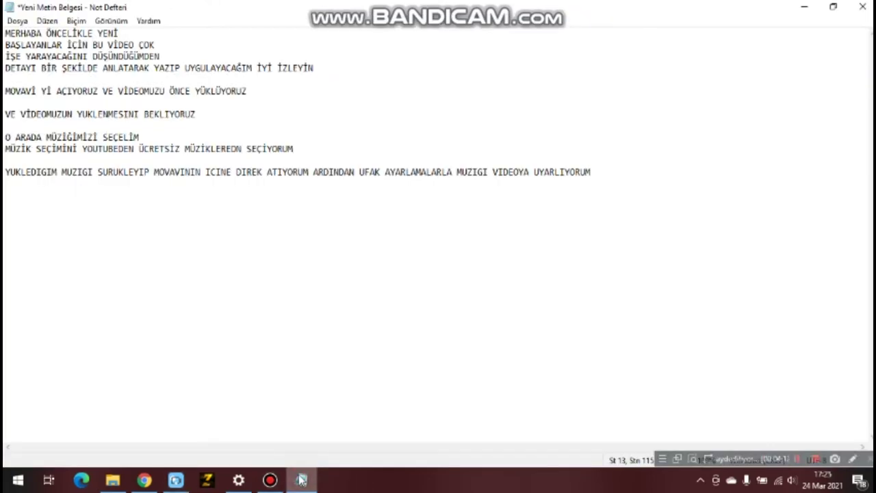
pyautogui.click(656, 208)
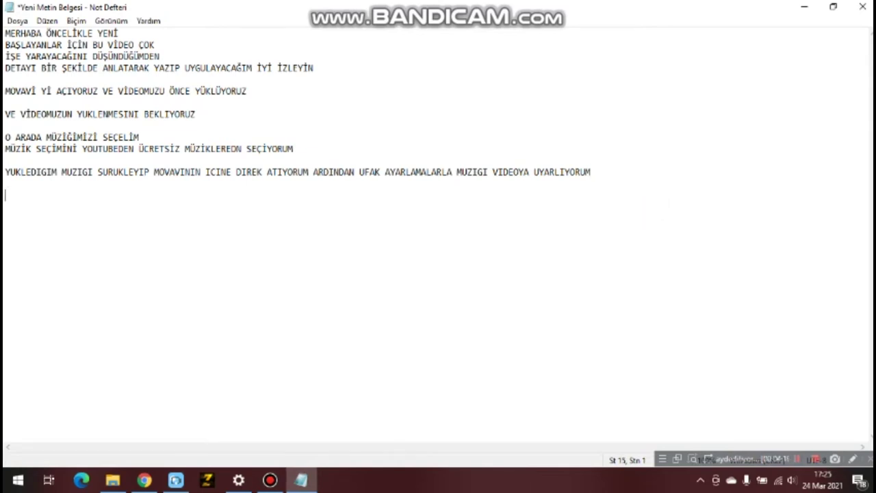
pyautogui.write('MUZIGI EKLEDIM VE VIDEONUN BIR')
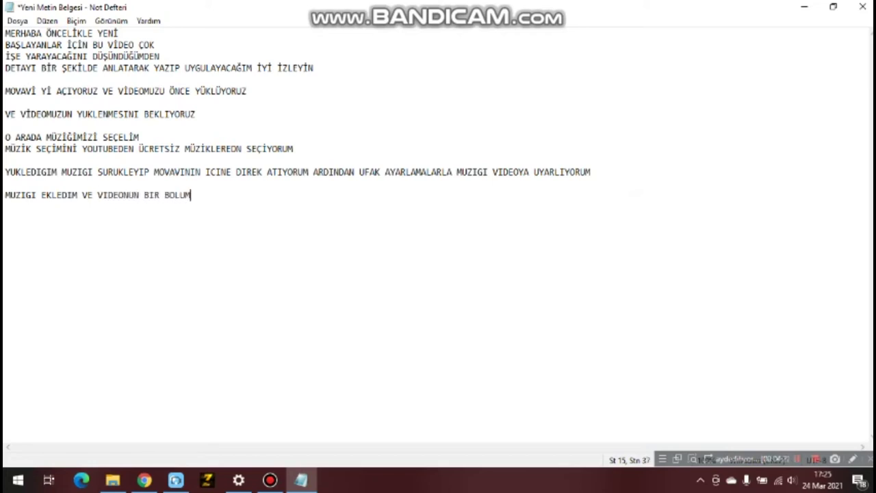
pyautogui.write(' KISMINI BÖLDÜ')
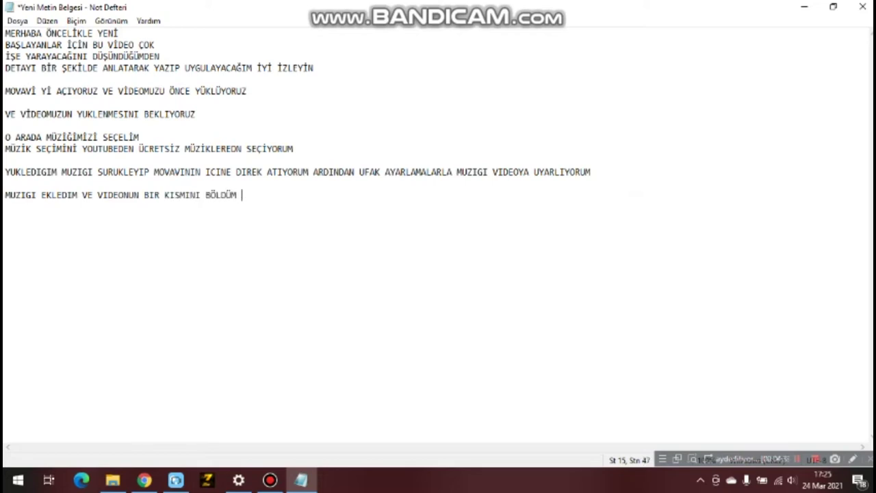
pyautogui.write('M DİĞELİMKİ Vİ')
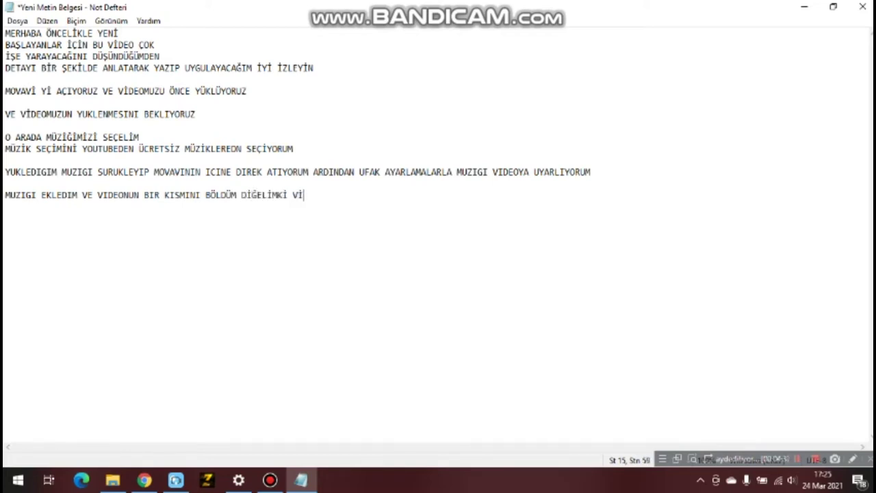
pyautogui.write('VE EFEKT VERE')
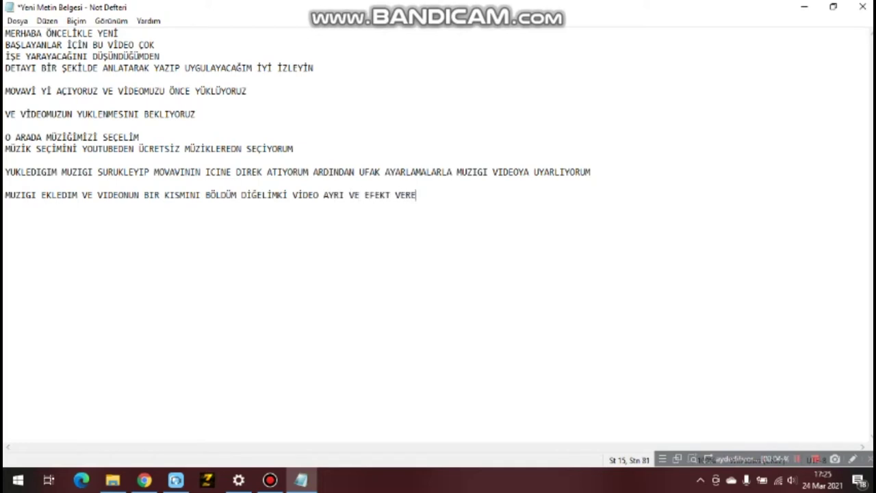
pyautogui.press('BackSpace')
pyautogui.write('MEK ISTIYORUZ BAKIN SIMDI EFEKT')
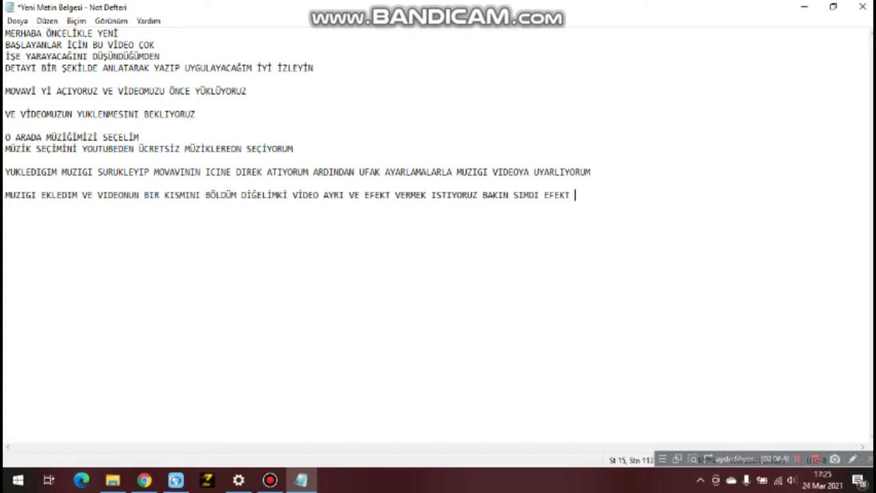
pyautogui.write(' GEÇİŞLERİNE BAKICAZ')
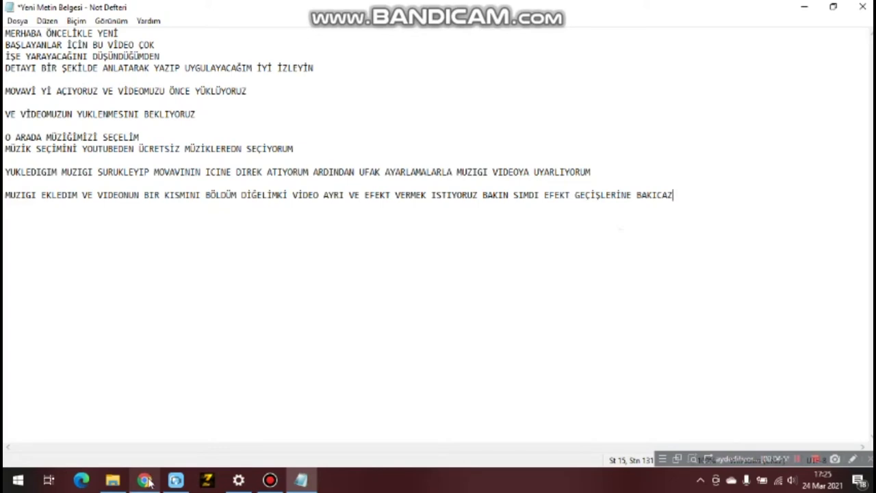
# Step: Open the transitions in Movavi and return to Notepad to add "GEÇİŞLER KISMINA TIKLIYORUZ VE BEĞENDİĞİMİZİ SEÇİP SÜRÜLEYEREK EKLİYORUZ" after a blank line
pyautogui.click(176, 480)
pyautogui.click(21, 117)
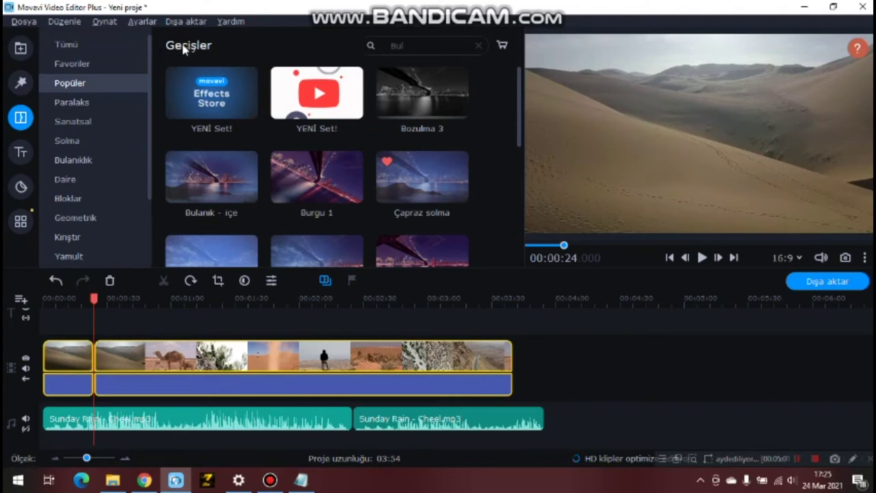
pyautogui.click(302, 480)
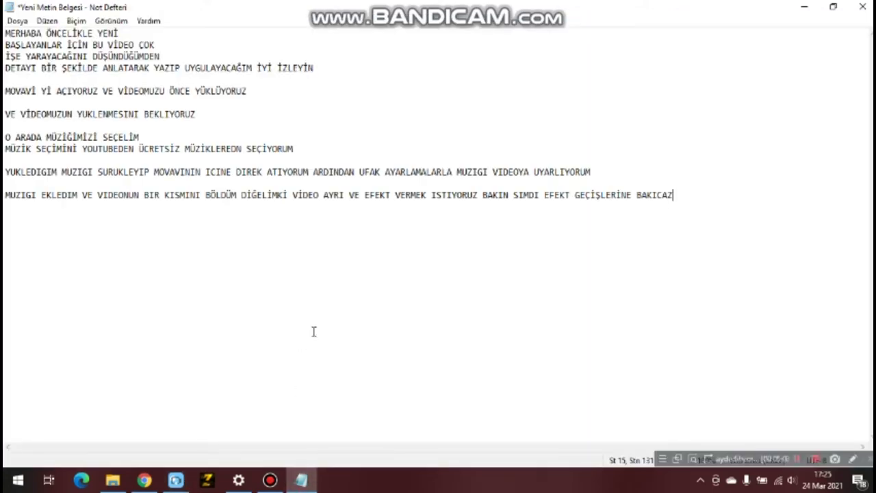
pyautogui.press('Return')
pyautogui.press('Return')
pyautogui.write('GEÇİŞLER KISMINA TIKLIYOR')
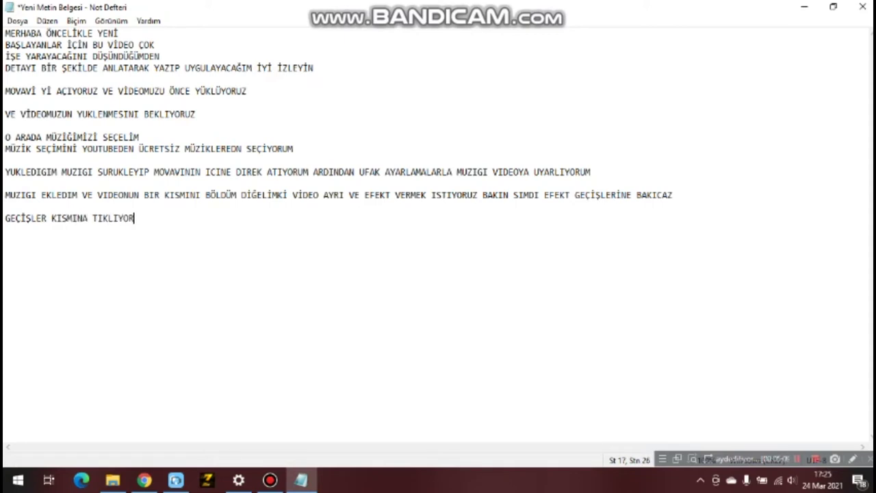
pyautogui.write('UZ VE BEĞENDİĞİ')
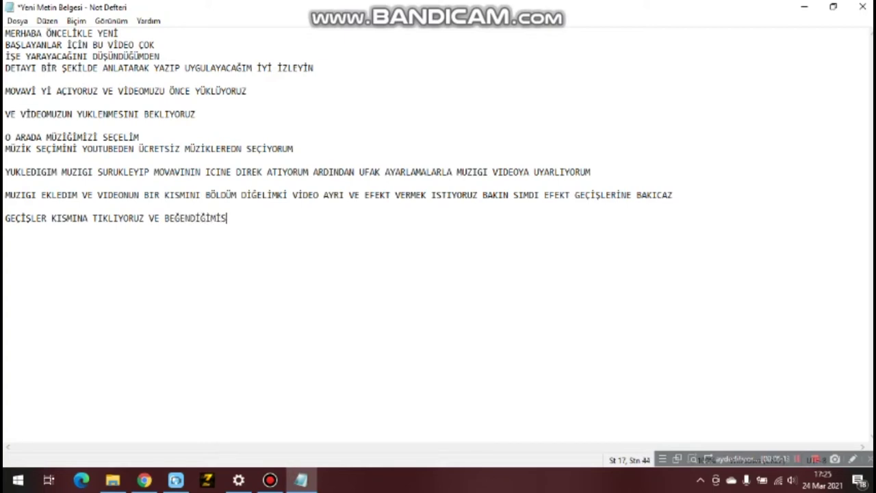
pyautogui.write('MİZİ SEÇİP SÜRÜ')
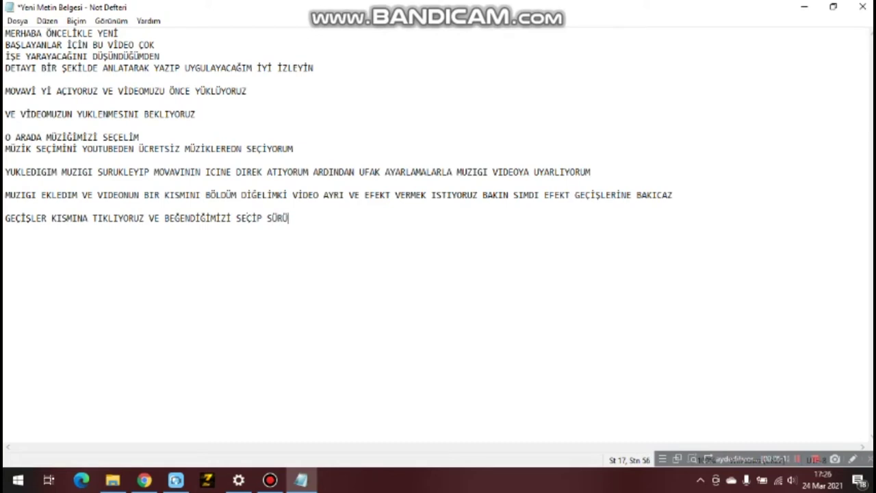
pyautogui.write('LEYEREK EKLİYORUZ')
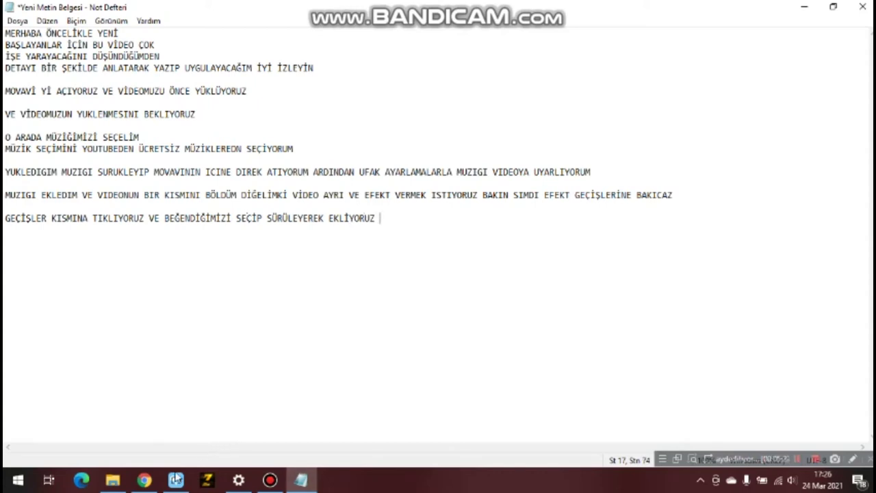
# Step: Back in Movavi, preview the "Bulanık - içe" transition and place it at the cut between the two desert clips
pyautogui.click(176, 480)
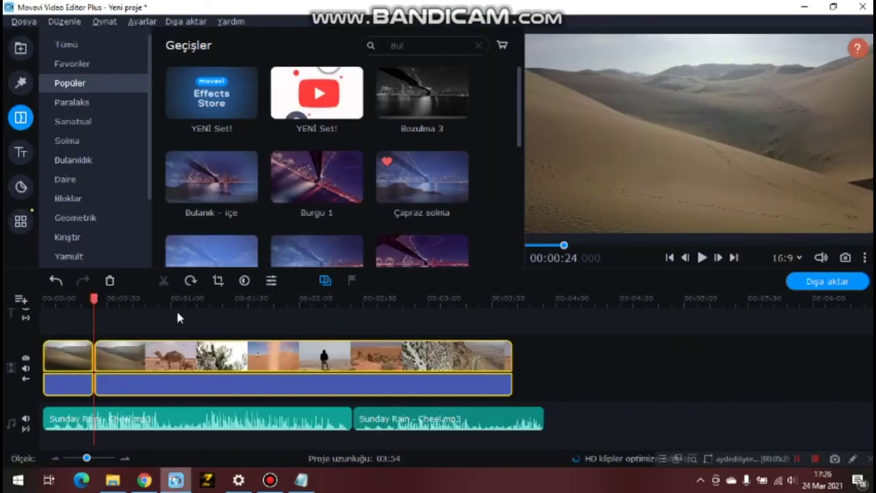
pyautogui.click(208, 190)
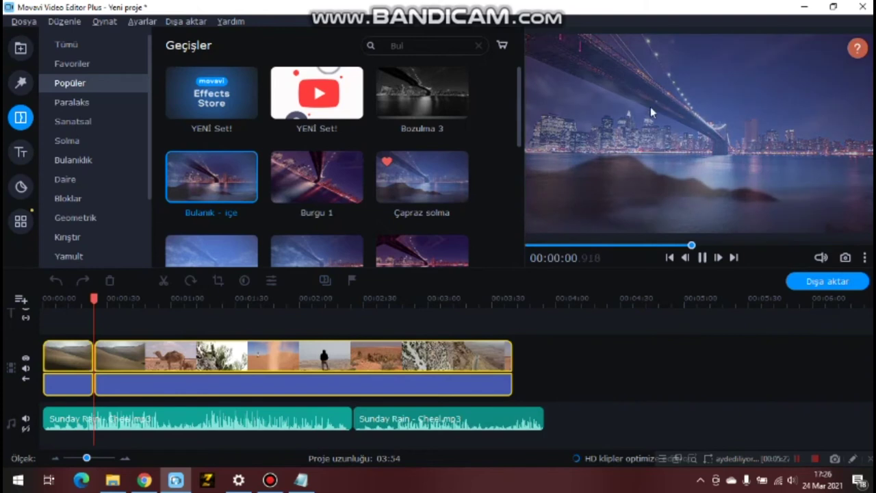
pyautogui.moveTo(209, 179); pyautogui.dragTo(97, 381)
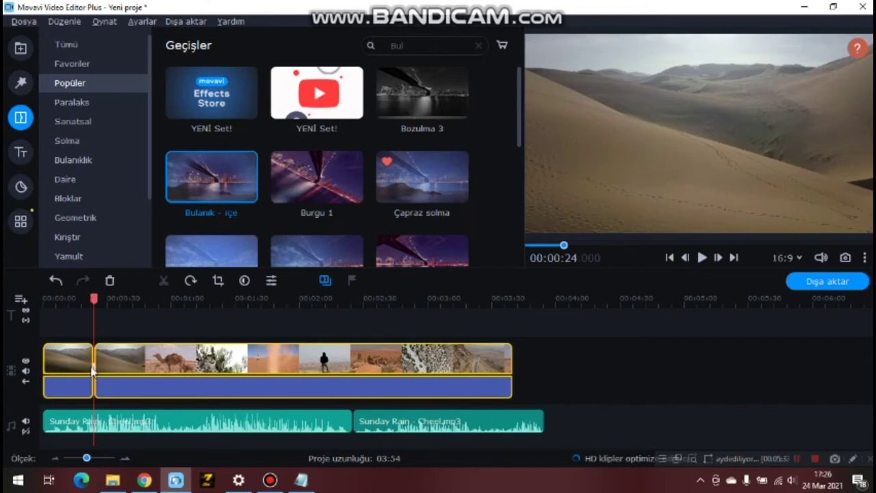
pyautogui.click(89, 368)
pyautogui.click(95, 368)
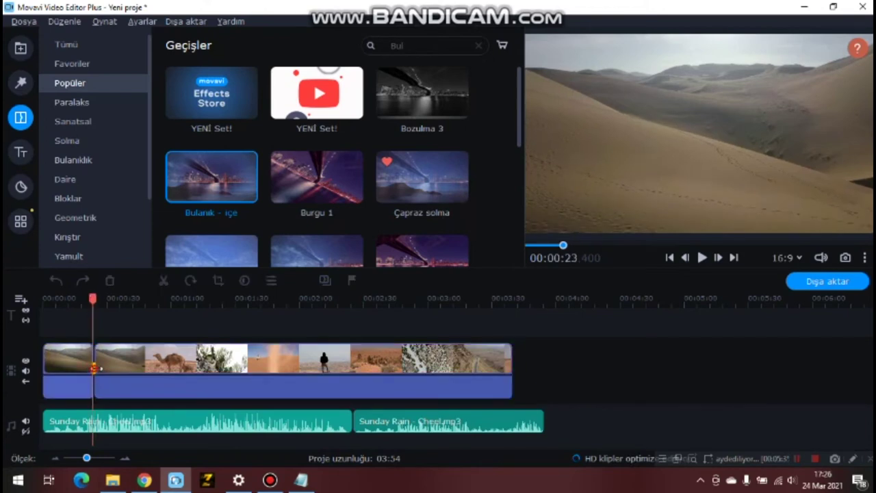
# Step: Play the transition from about 00:00:19 and lengthen it so that it ends at about 00:00:33
pyautogui.click(85, 368)
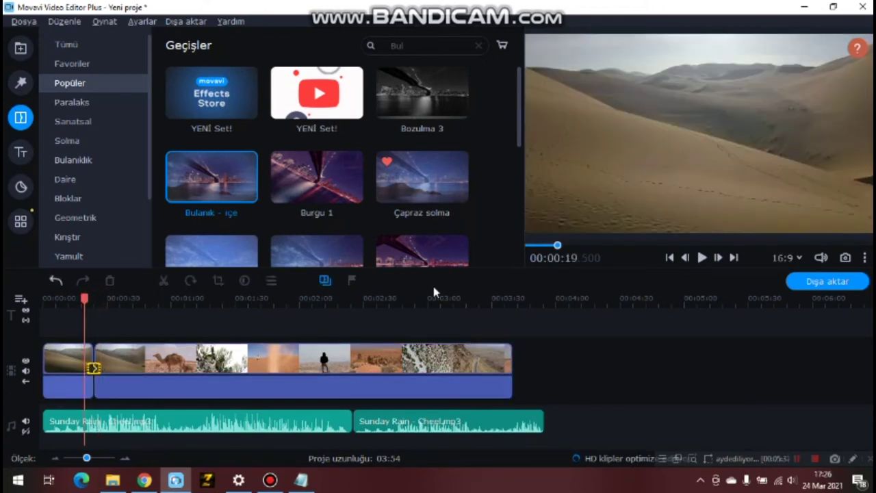
pyautogui.click(703, 258)
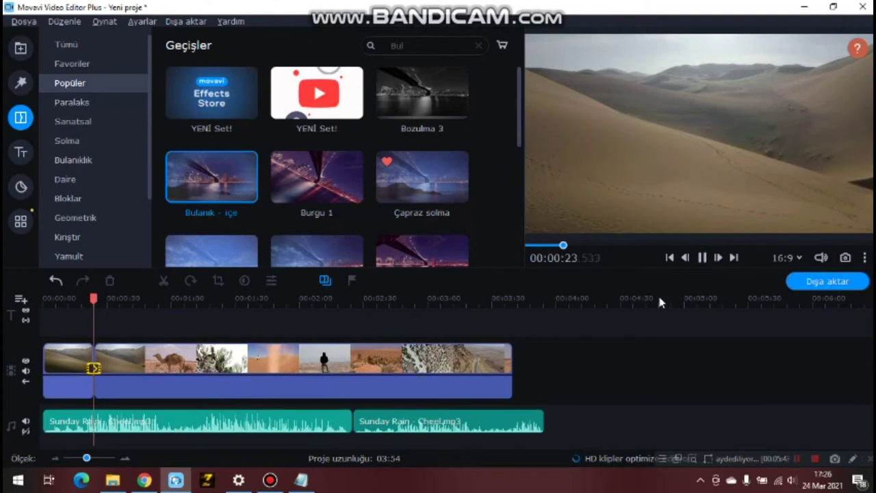
pyautogui.click(102, 367)
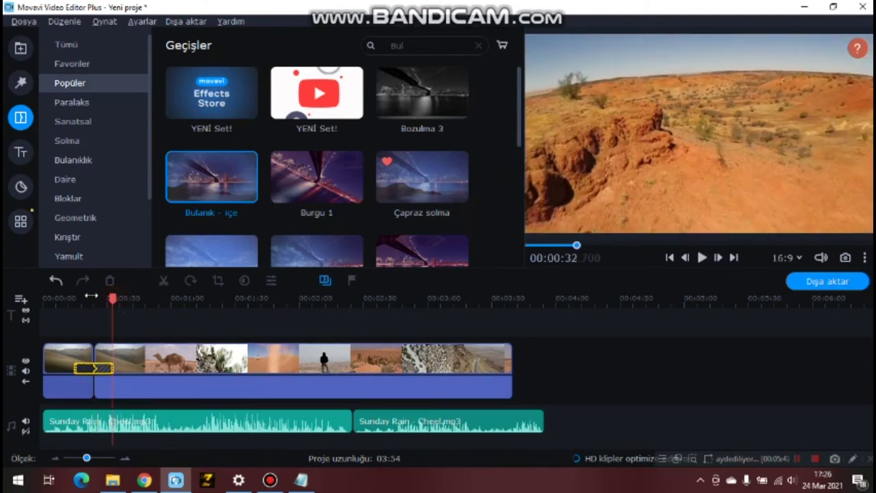
# Step: Play back the lengthened transition and check the end of the desert video, stopping at about 00:03:40
pyautogui.click(702, 258)
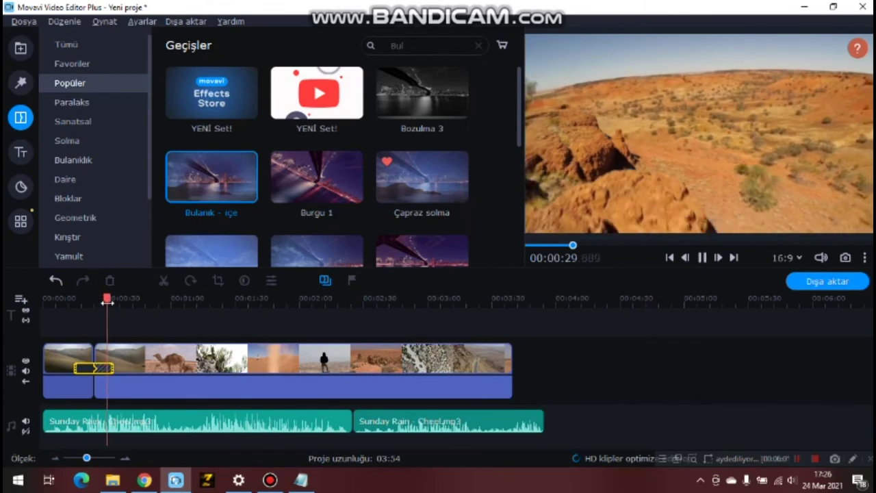
pyautogui.moveTo(107, 299); pyautogui.dragTo(515, 339)
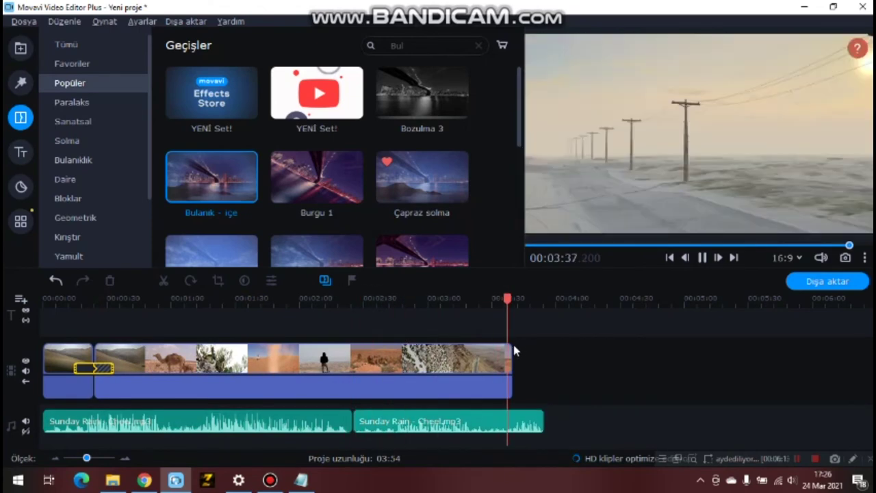
pyautogui.click(706, 263)
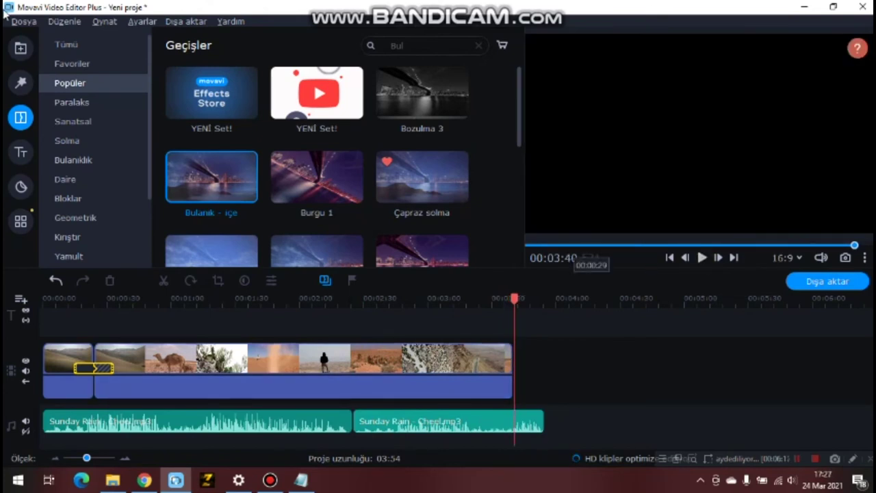
pyautogui.click(20, 49)
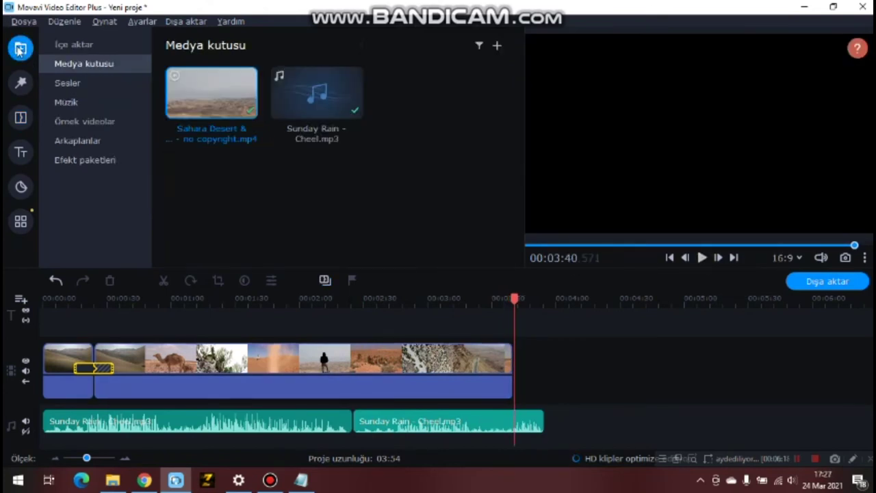
pyautogui.click(21, 81)
pyautogui.click(22, 118)
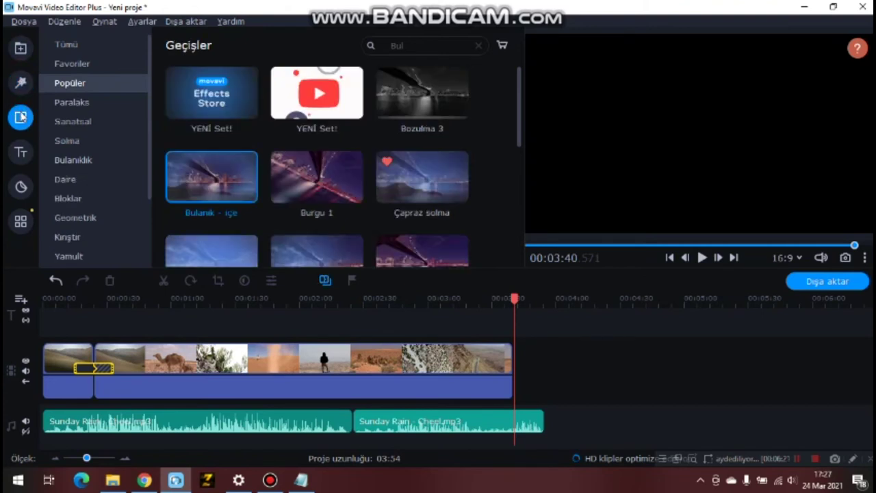
# Step: Open the titles in Movavi and return to Notepad to add "ARDINDAN BAŞLIKLARA GİRİYORUZ" after a blank line
pyautogui.click(20, 151)
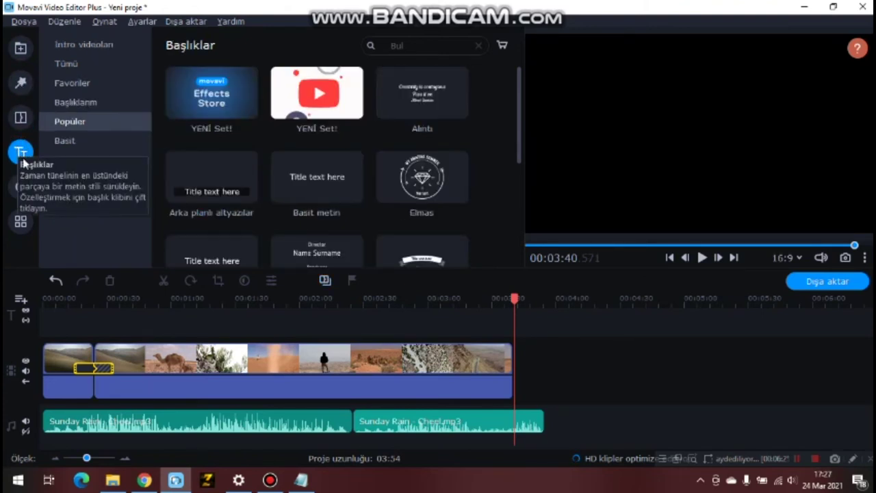
pyautogui.click(301, 480)
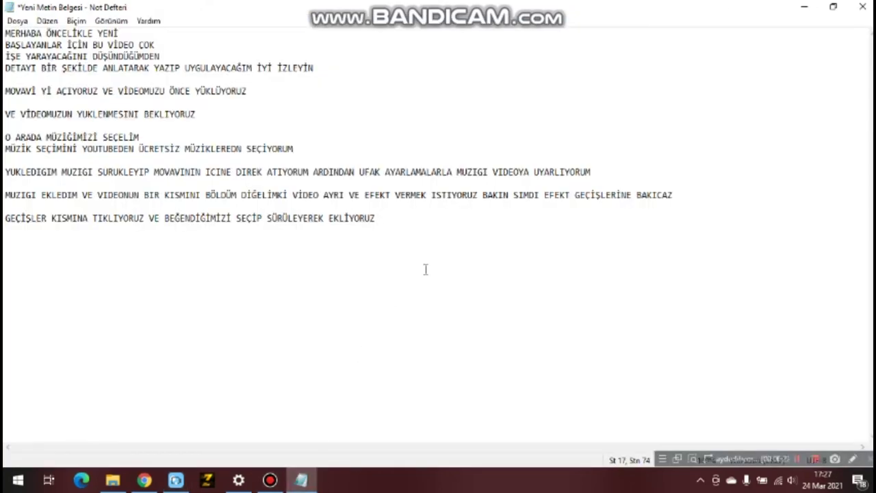
pyautogui.press('Return')
pyautogui.write('ARDINDAN BAŞLIKLARA GİRİYORUZ')
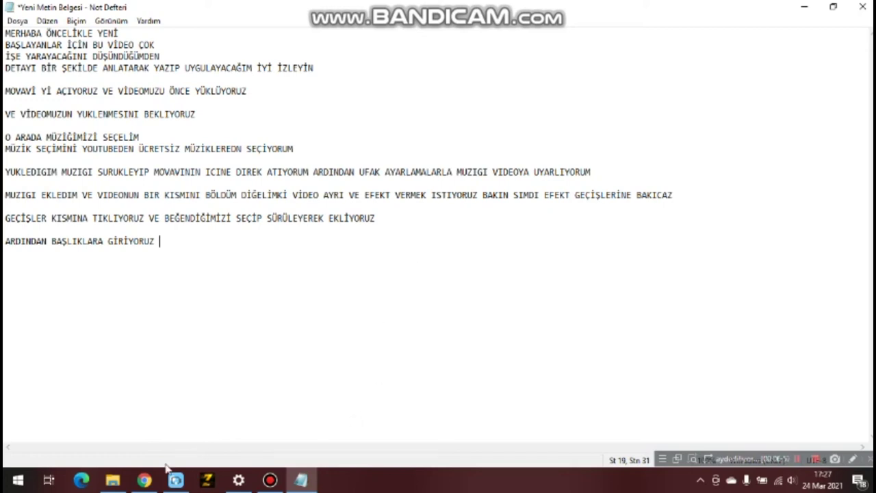
# Step: Show the intro videos in Movavi, and add "İNTRO VİDEOLARI DİYORUZ VE VIDEONUN SONU ICIN INTRO SECIYORUZ" to the Notepad notes after a blank line
pyautogui.click(299, 480)
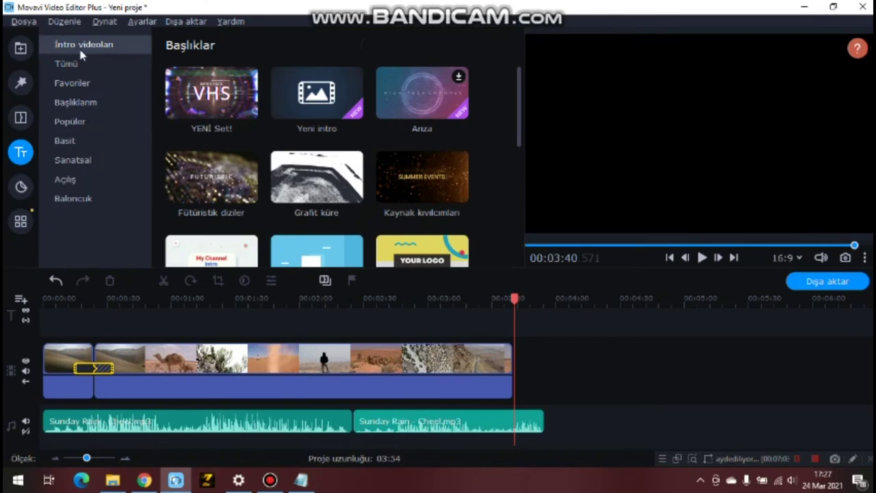
pyautogui.click(302, 480)
pyautogui.press('Return')
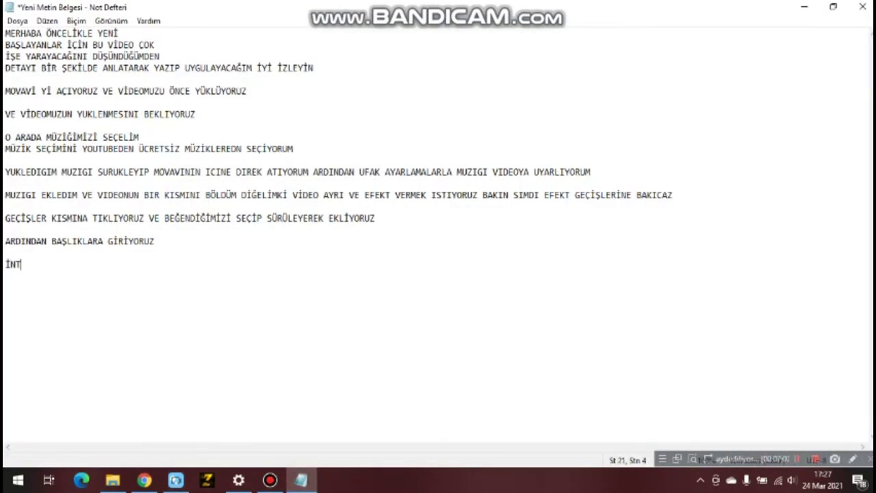
pyautogui.write('İNTRO VİDEOLARI DİYORUZ VE VIDEONUN SONU ICIN INTRO SE')
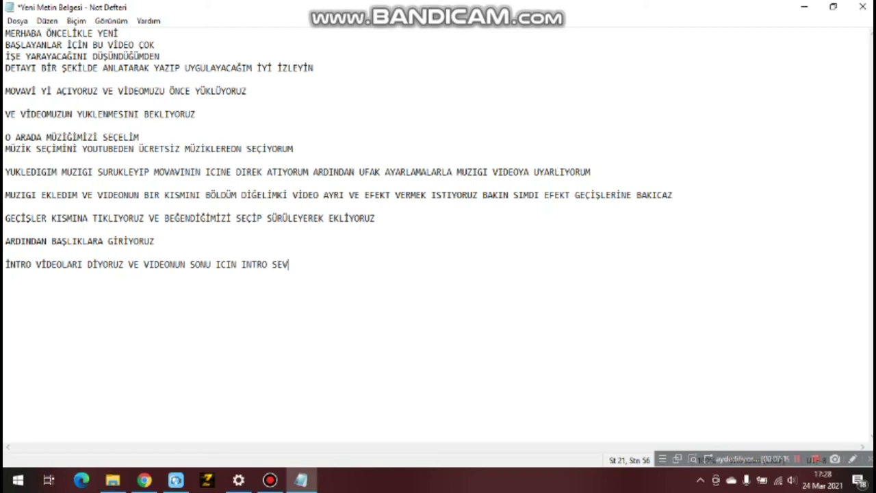
pyautogui.write('CIYORUZ')
# Step: Back in Movavi, preview the "Patlıcan" intro and place it on the video track directly after the desert video
pyautogui.click(301, 480)
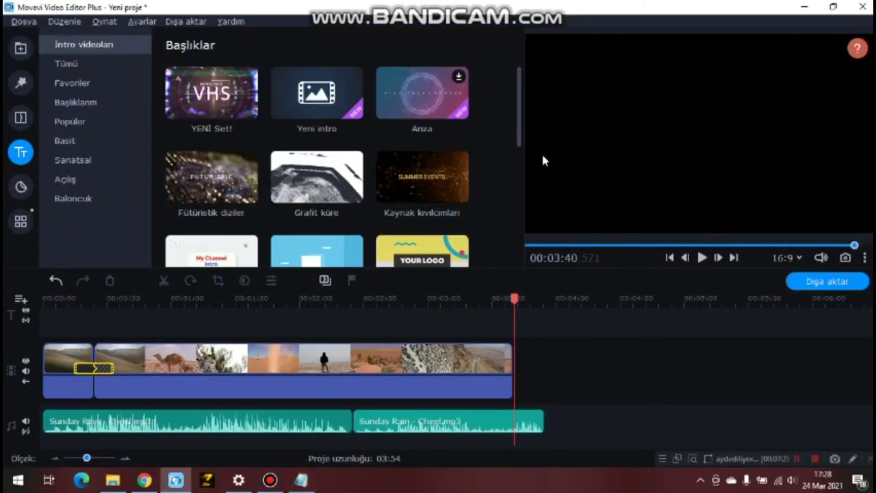
pyautogui.moveTo(517, 119); pyautogui.dragTo(498, 245)
pyautogui.click(329, 171)
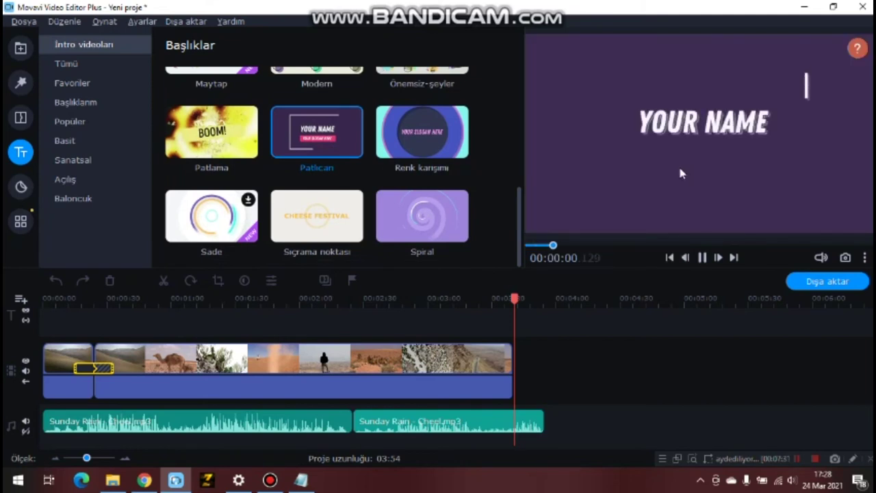
pyautogui.moveTo(318, 131)
pyautogui.mouseDown()
pyautogui.moveTo(443, 297)
pyautogui.moveTo(539, 381)
pyautogui.mouseUp()
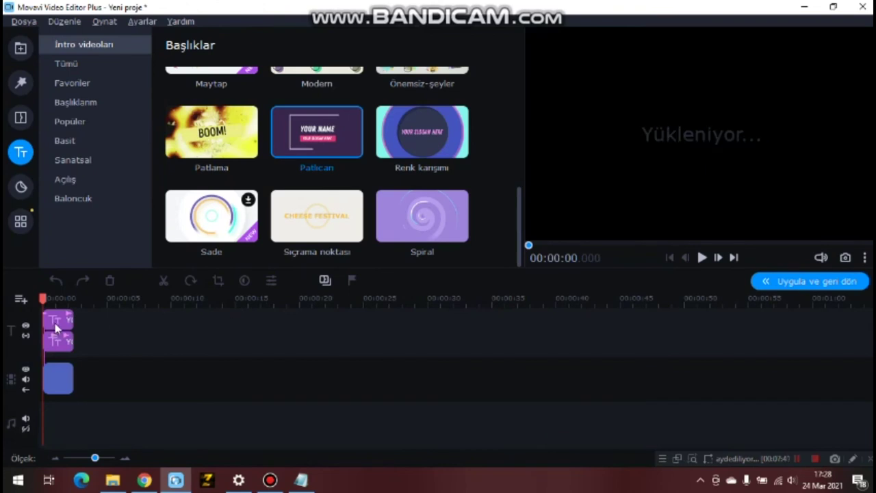
# Step: Replace the intro's "YOUR NAME" text with the channel owner's full name plus "VİDEOLARI", widen its text box, move it up and apply
pyautogui.doubleClick(61, 351)
pyautogui.click(279, 114)
pyautogui.moveTo(279, 114); pyautogui.dragTo(141, 107)
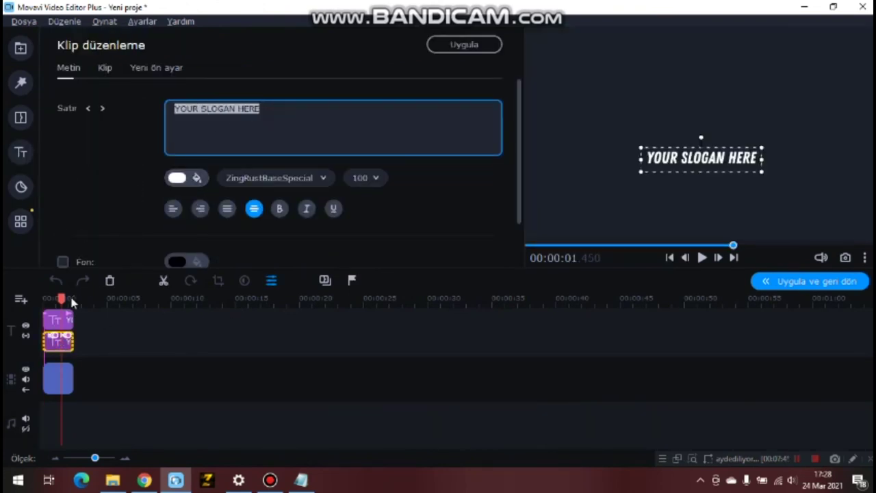
pyautogui.click(55, 323)
pyautogui.moveTo(255, 110); pyautogui.dragTo(138, 87)
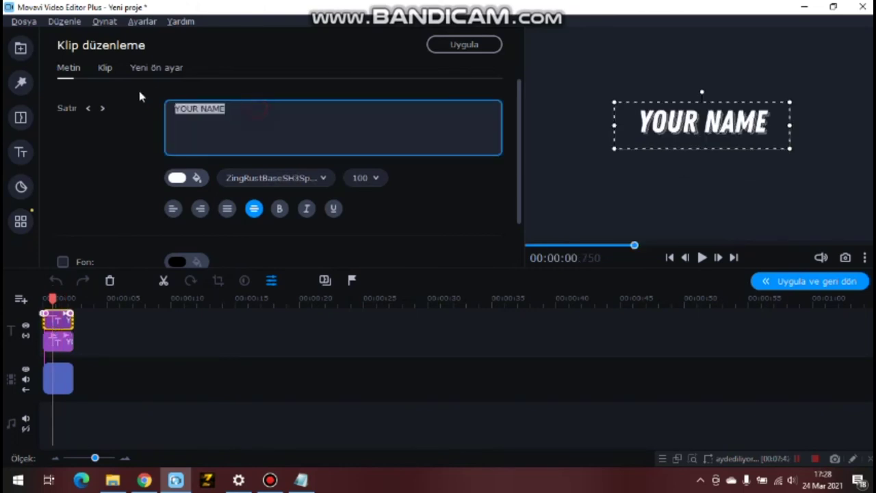
pyautogui.write('MURAT')
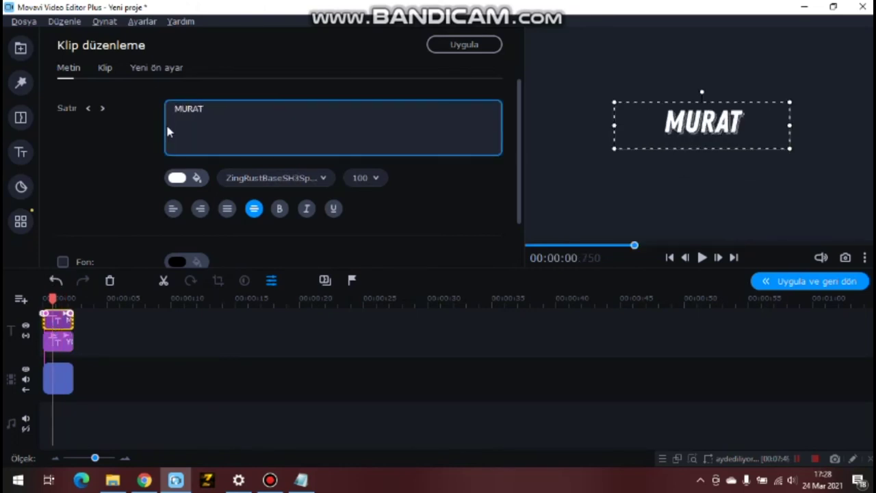
pyautogui.write(' ÇALIŞKAN VİDEOLARI')
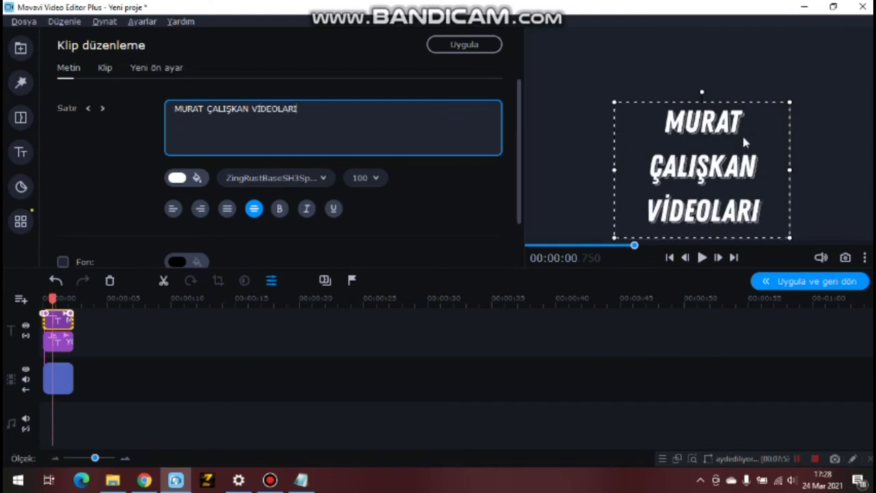
pyautogui.moveTo(784, 169); pyautogui.dragTo(828, 170)
pyautogui.moveTo(733, 127); pyautogui.dragTo(725, 85)
pyautogui.click(466, 44)
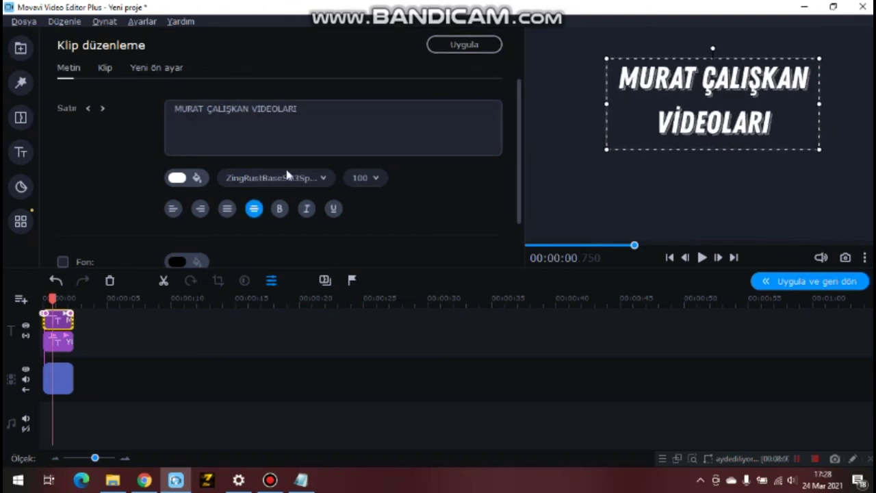
# Step: Replace the intro's slogan with "ABONE OL EMEĞE SAYGI İÇİN", apply it and return to the main timeline
pyautogui.click(57, 341)
pyautogui.moveTo(299, 117); pyautogui.dragTo(134, 104)
pyautogui.write('ABONEO')
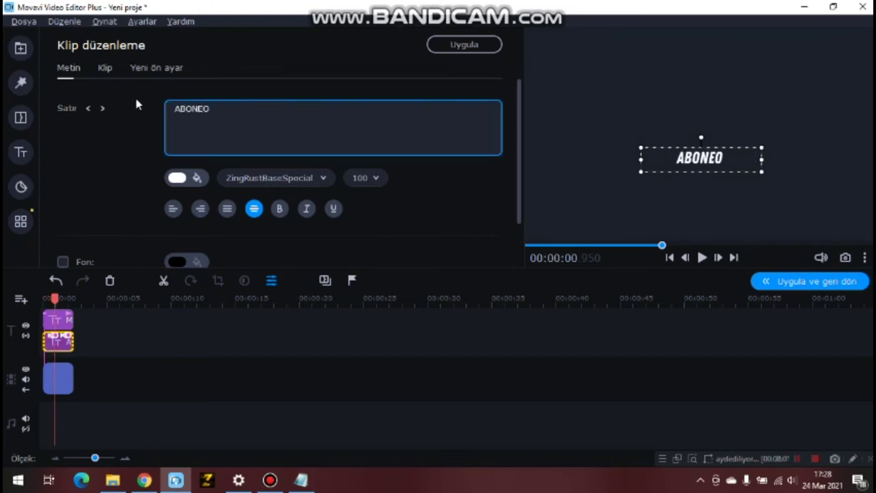
pyautogui.write(' L-')
pyautogui.press('BackSpace')
pyautogui.press('BackSpace')
pyautogui.press('BackSpace')
pyautogui.press('BackSpace')
pyautogui.write('OL EMEĞE')
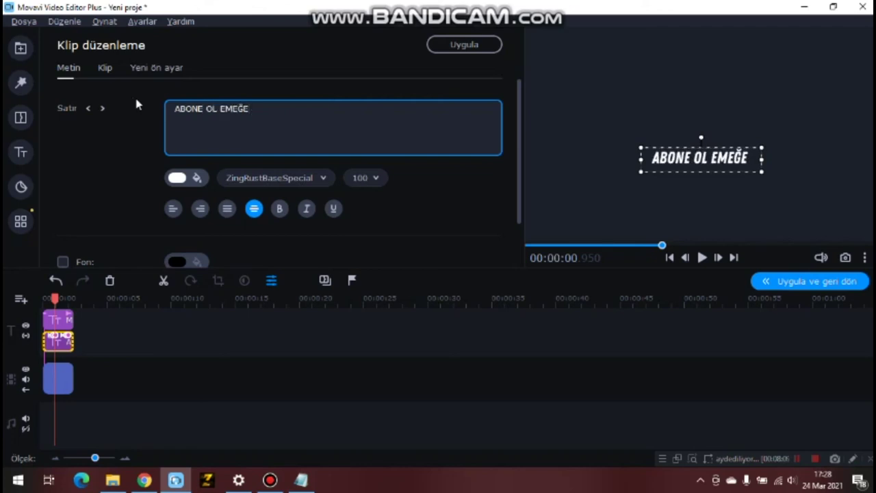
pyautogui.write(' SAYGI İÇİN')
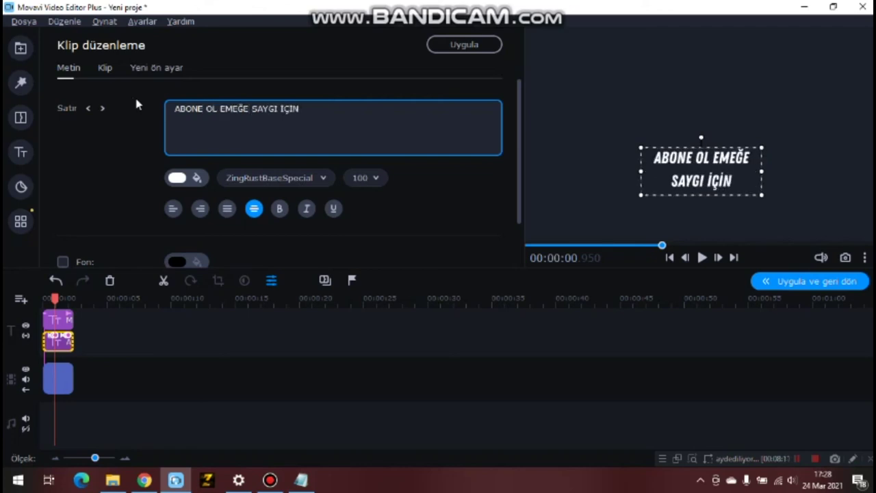
pyautogui.click(489, 44)
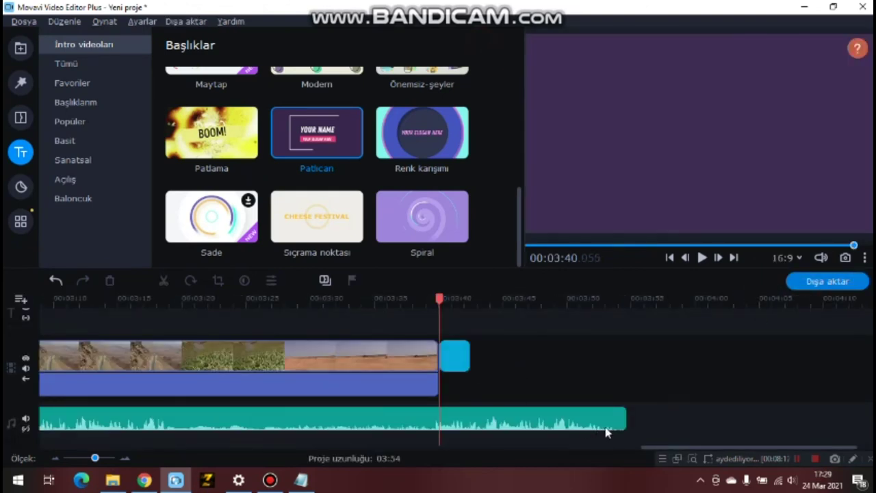
# Step: Trim the music to the end of the intro clip and play the ending from about 00:03:38 to check the intro
pyautogui.click(511, 419)
pyautogui.moveTo(626, 423); pyautogui.dragTo(472, 424)
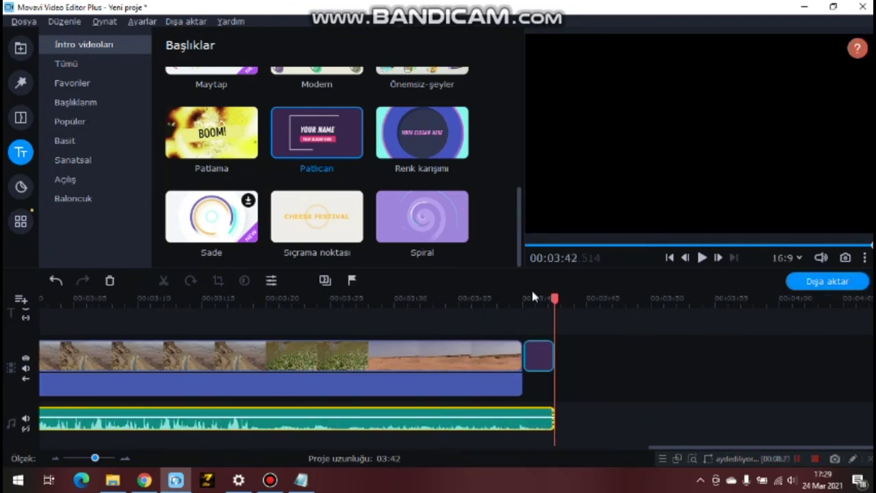
pyautogui.moveTo(556, 297); pyautogui.dragTo(506, 298)
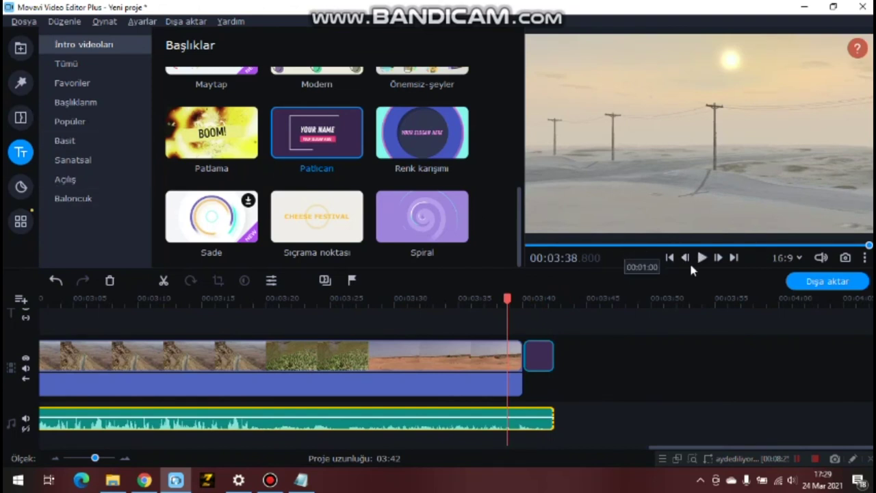
pyautogui.click(703, 258)
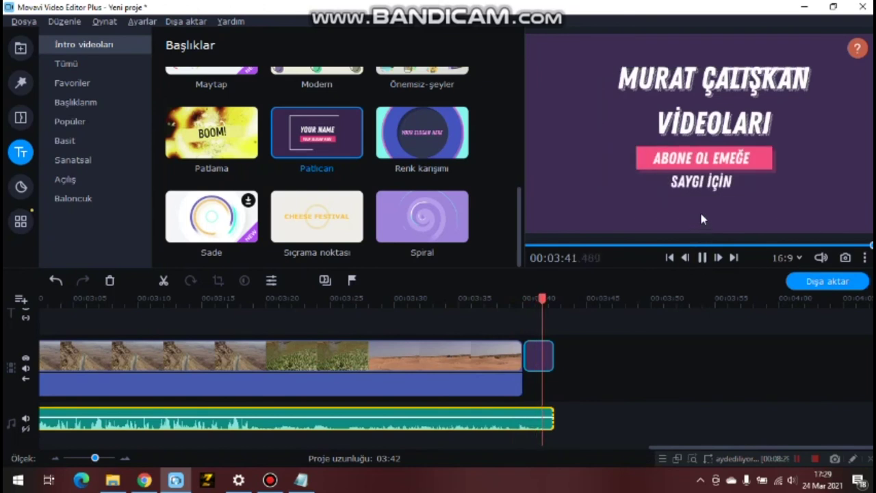
pyautogui.click(546, 357)
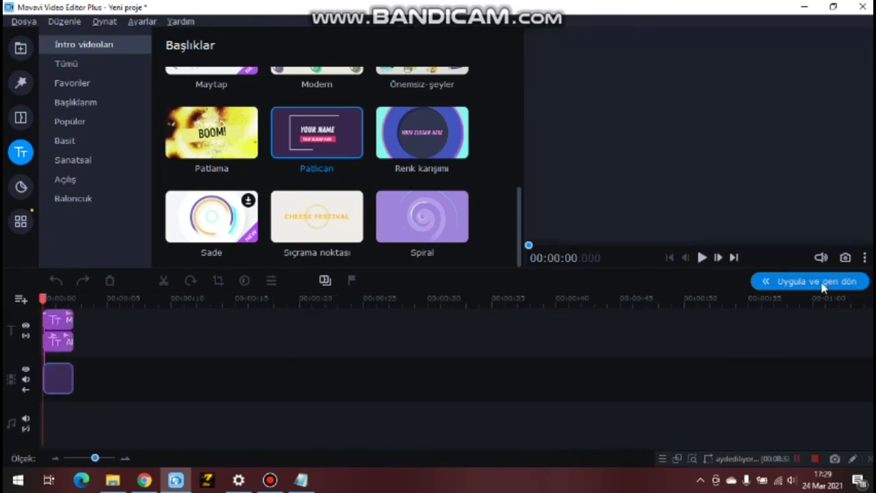
pyautogui.click(801, 281)
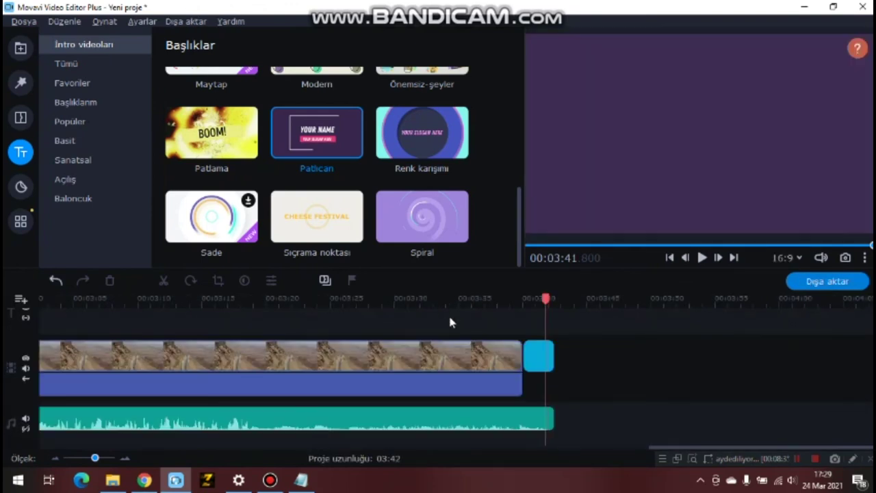
# Step: Export the project as an MP4 video titled "DENEME" in good (İyi) quality
pyautogui.click(821, 282)
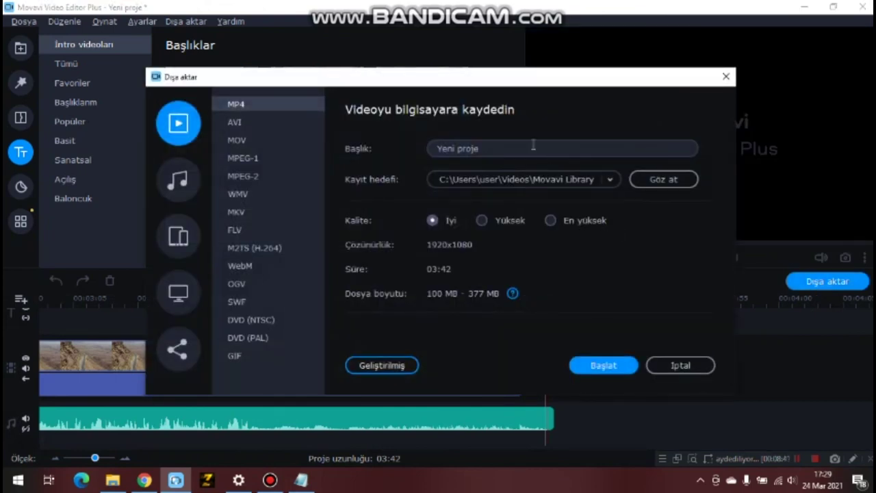
pyautogui.moveTo(514, 153); pyautogui.dragTo(425, 152)
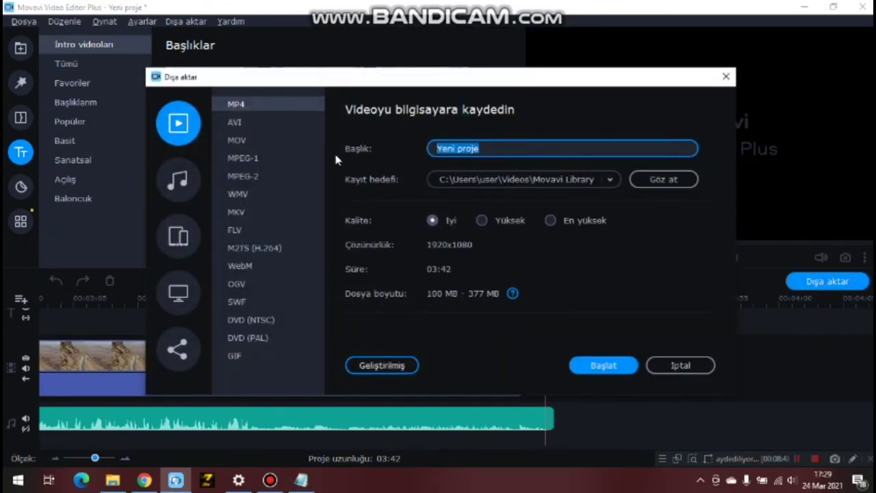
pyautogui.write('DENEME')
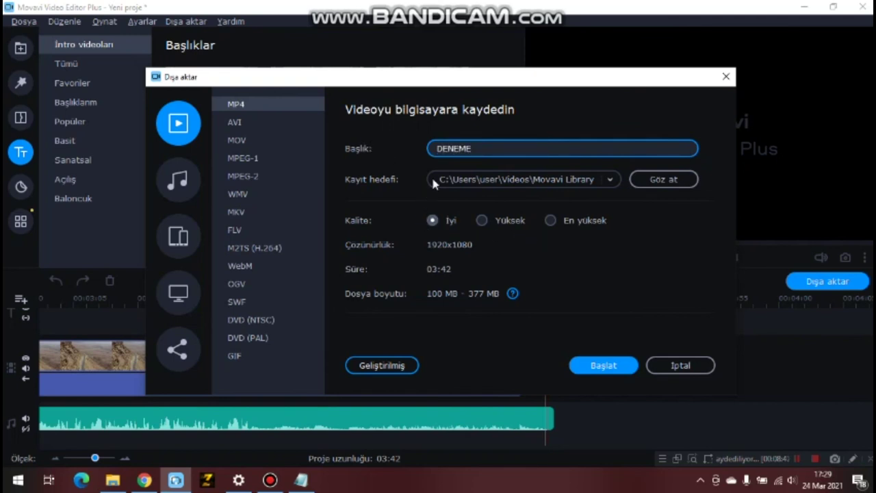
pyautogui.click(604, 366)
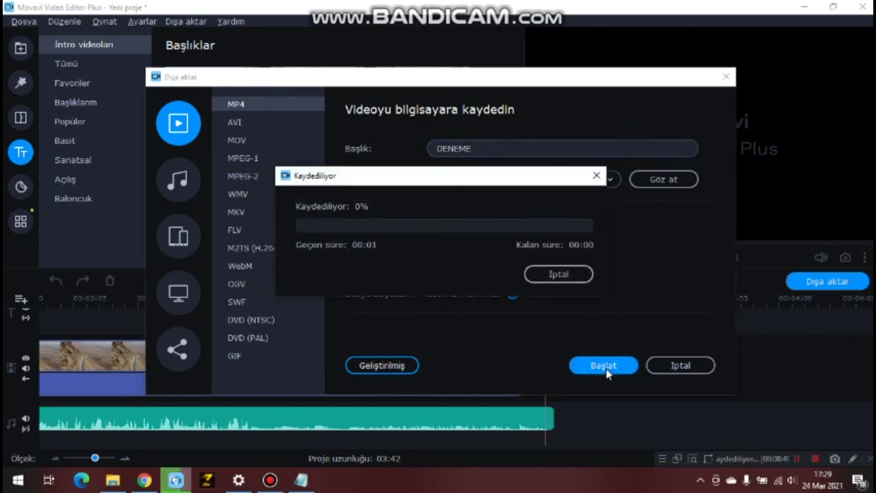
# Step: Switch to Notepad and add "SECIMIMIZI YAPTIKTAN SONRA KAYDEDIYORUZ DISARI AKTAR DIYORUZ HEPSİ BUKADAR" after a blank line
pyautogui.hotkey('alt', 'Tab')
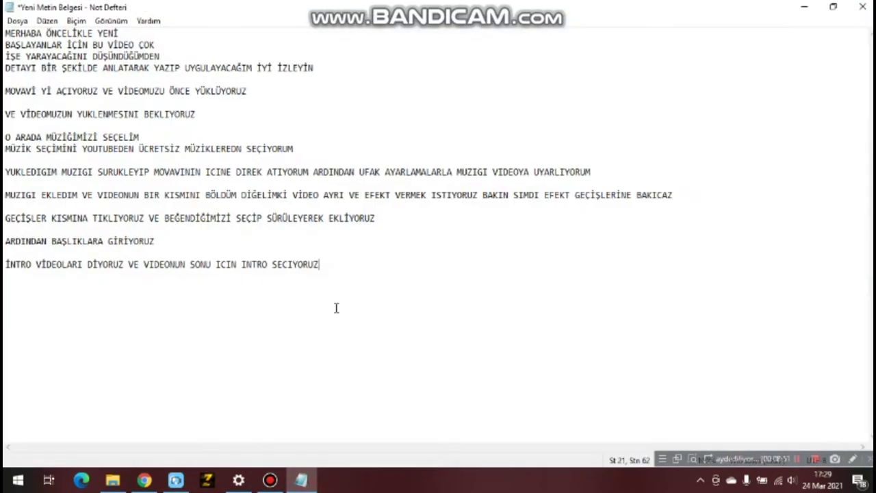
pyautogui.press('Return')
pyautogui.press('Return')
pyautogui.write('SECIM')
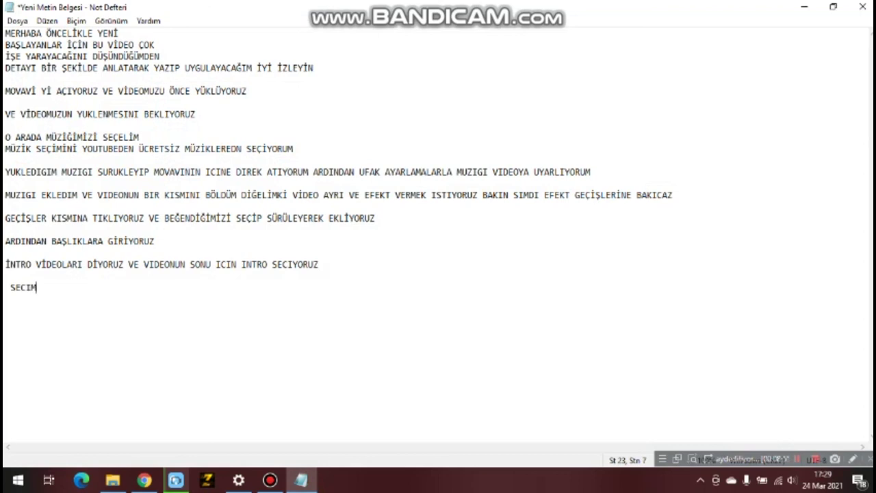
pyautogui.write('IMIZI YAPTIKTAN SONRA D')
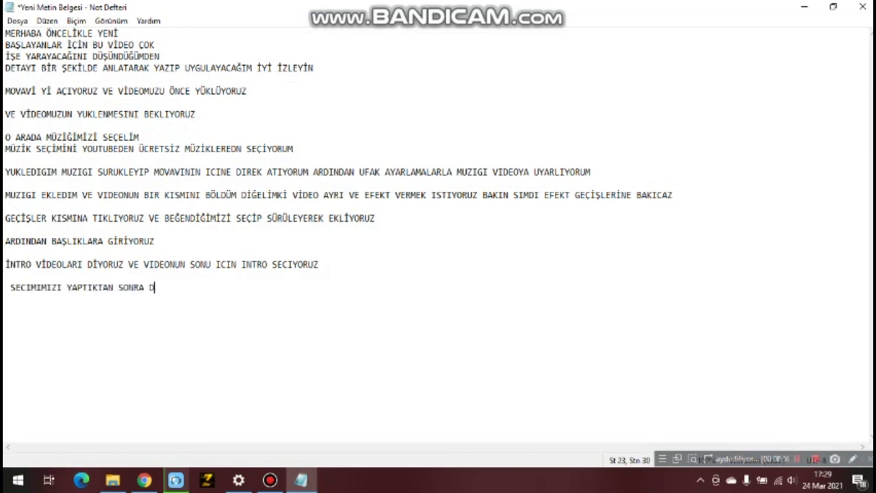
pyautogui.press('BackSpace')
pyautogui.write('KAYDEDIYORUZ DISARI AKTA')
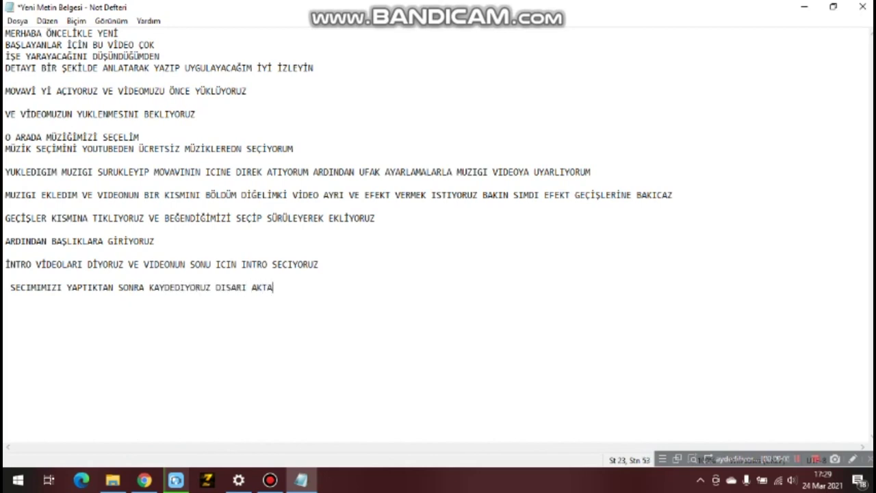
pyautogui.write('R DIYORZU')
pyautogui.write(' HEPS')
pyautogui.write('İ BUKADAR')
# Step: Add the closing line "EMEĞE SAYGI İÇİN ABONE OLUN :)" to the notes after a blank line
pyautogui.write('ME')
pyautogui.write('ĞE SAYGI')
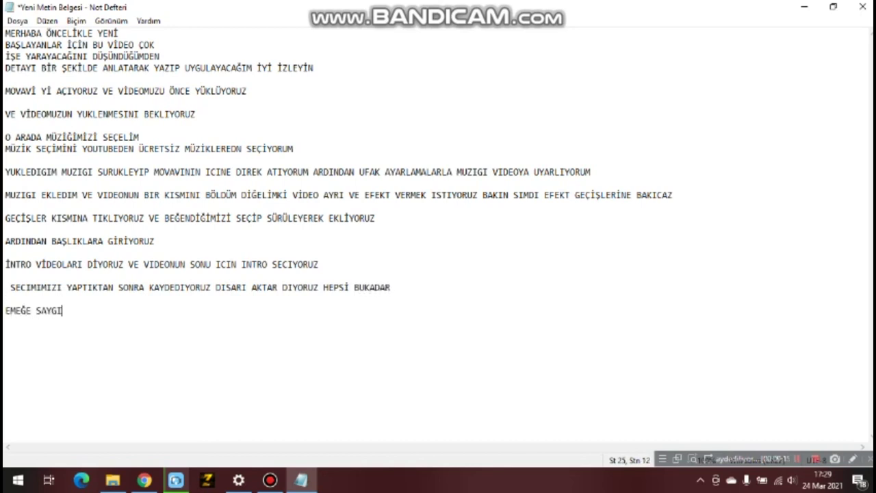
pyautogui.write(' İÇİN ABONE OLU')
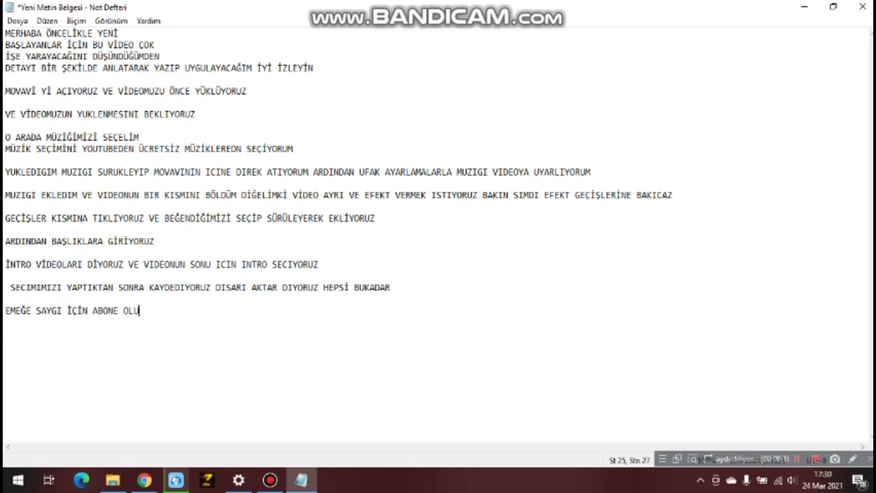
pyautogui.write('N :)')
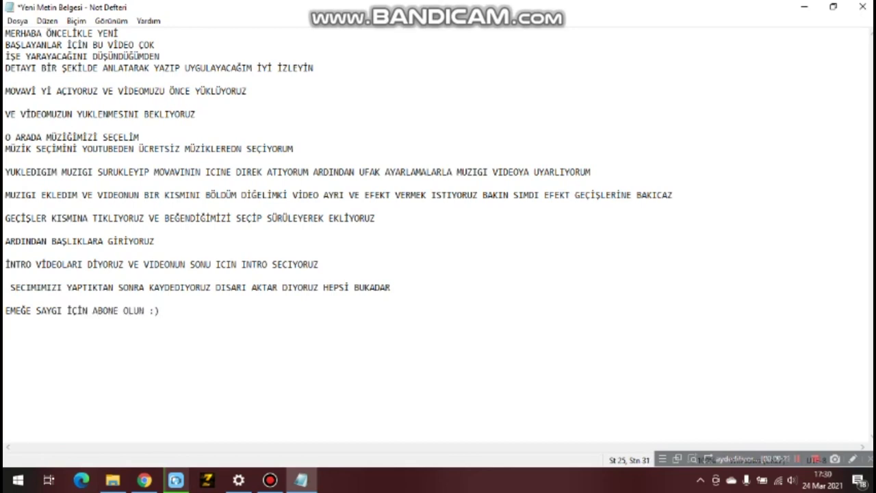